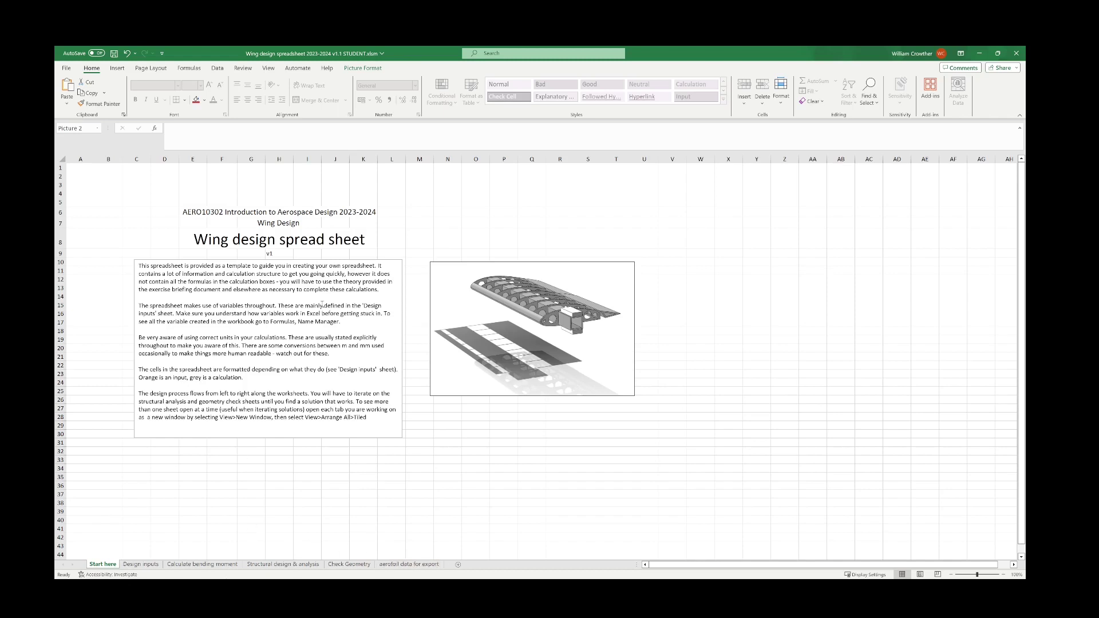
- Visit Design inputs, Calculate bending moment, Structural design & analysis, Check Geometry, then aerofoil data for export
left_click(141, 565)
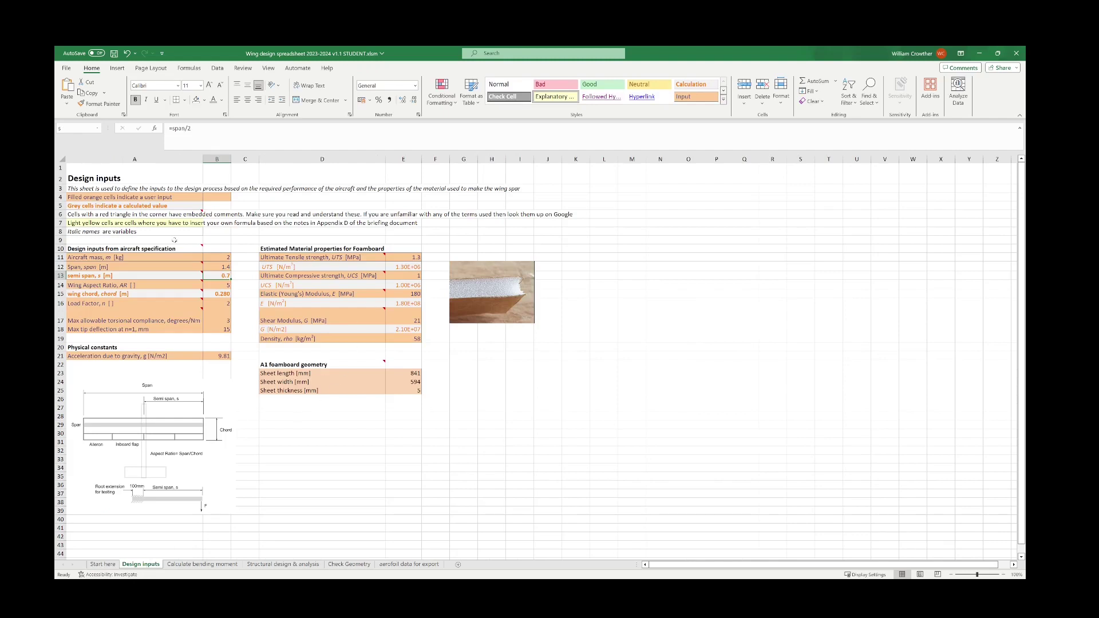
left_click(208, 565)
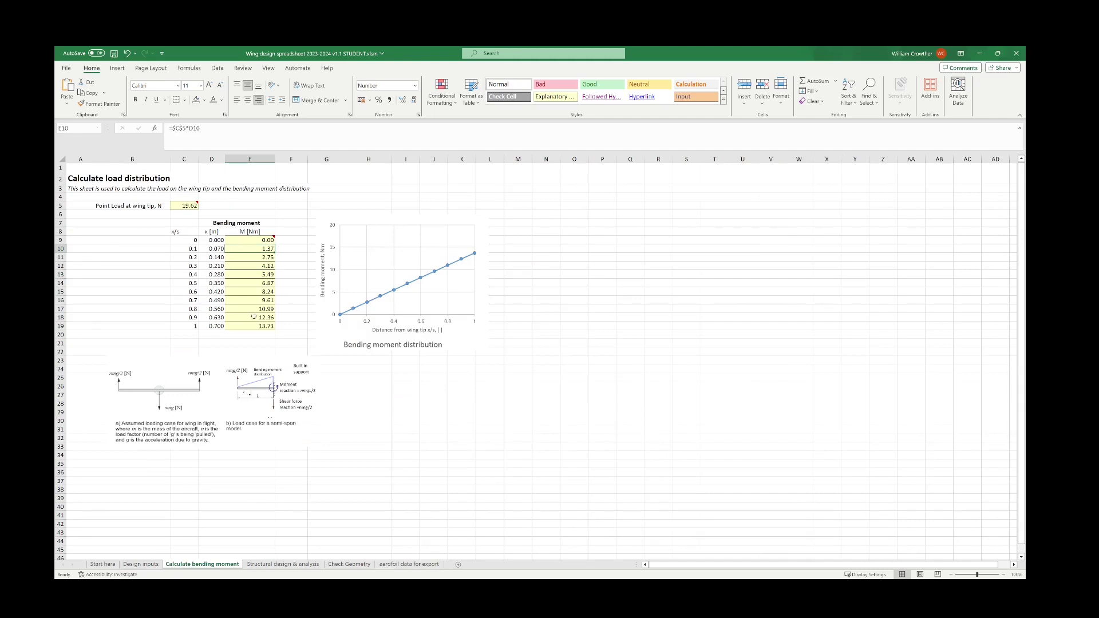
left_click(286, 565)
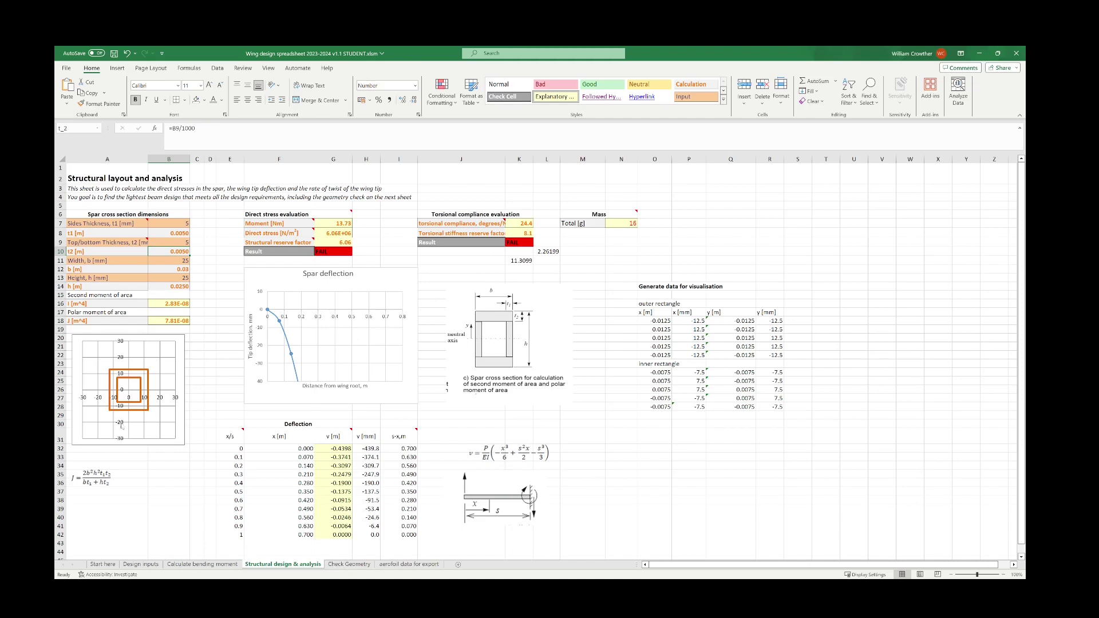
left_click(349, 565)
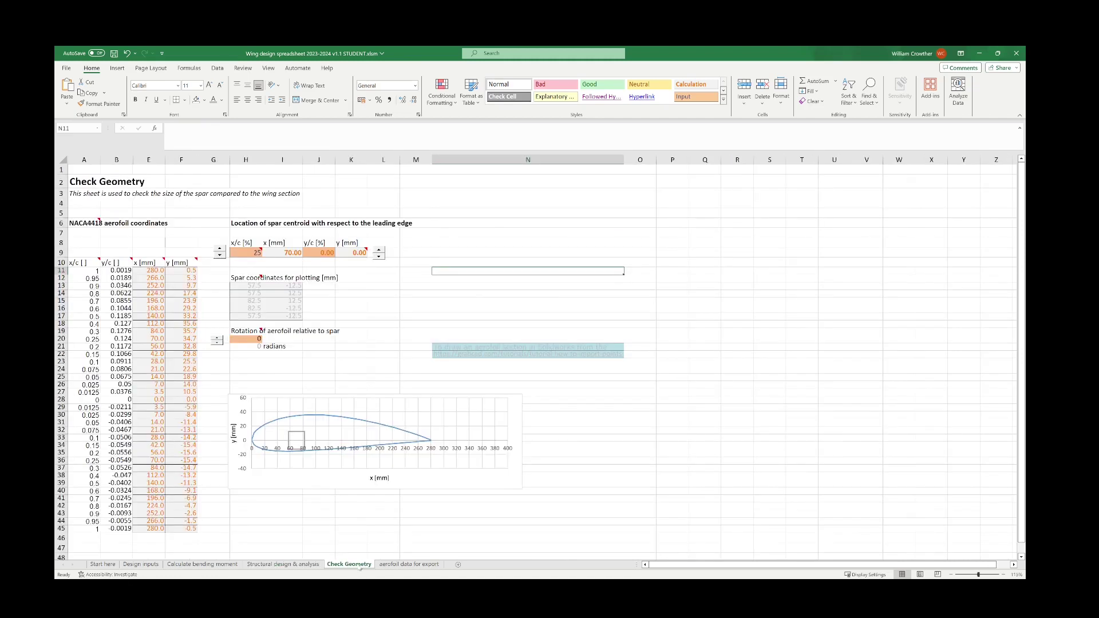
left_click(415, 566)
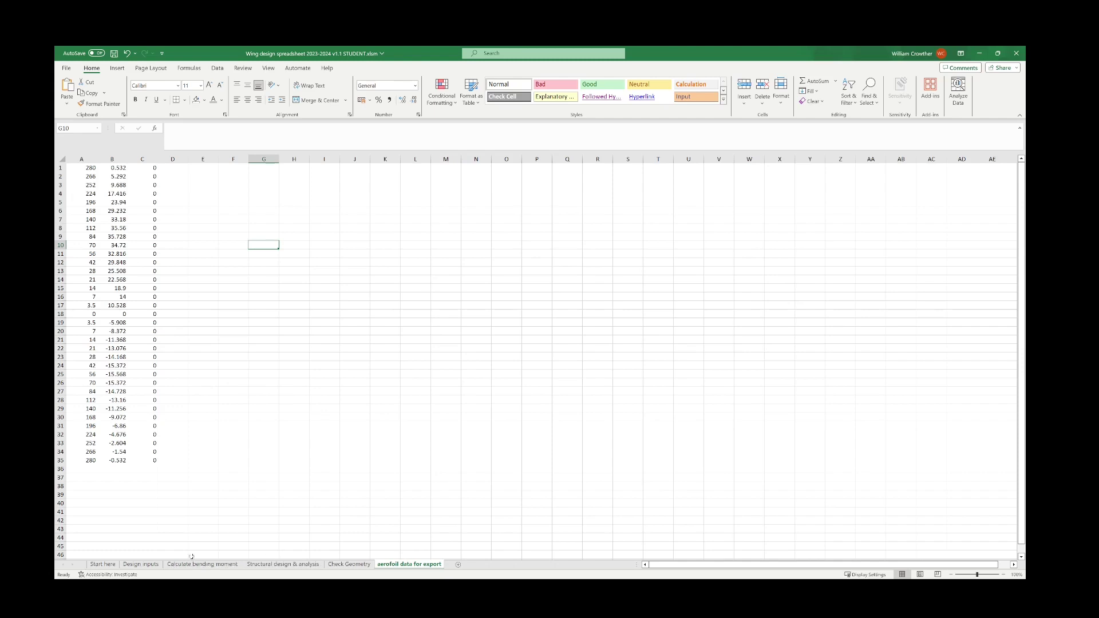
- Glance at Calculate bending moment, then settle on Design inputs with semi-span = span/2
left_click(141, 565)
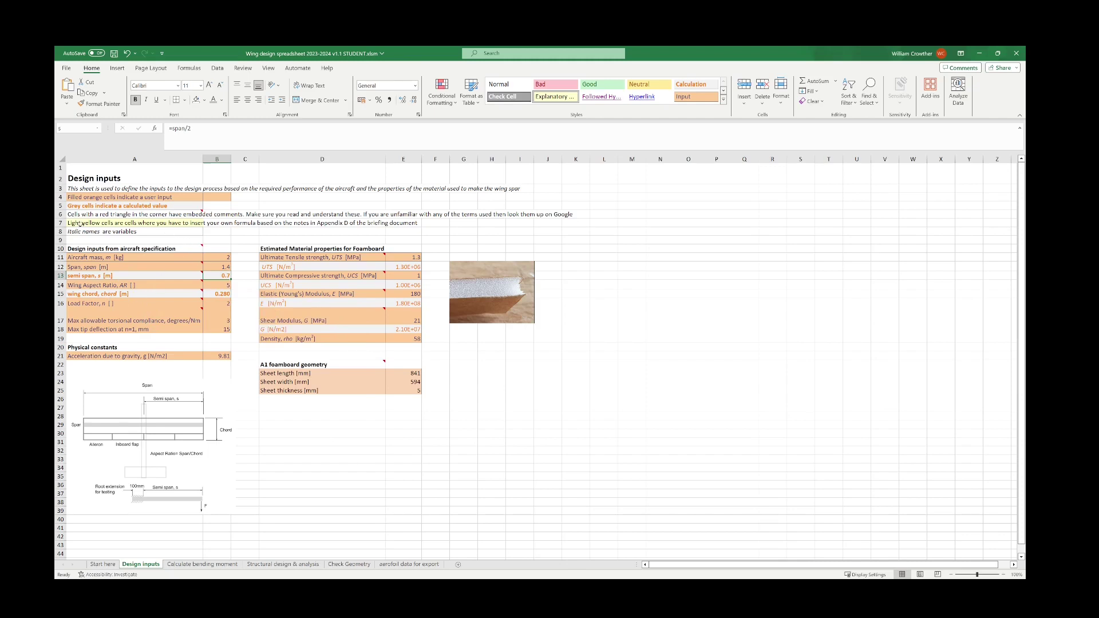
left_click(191, 564)
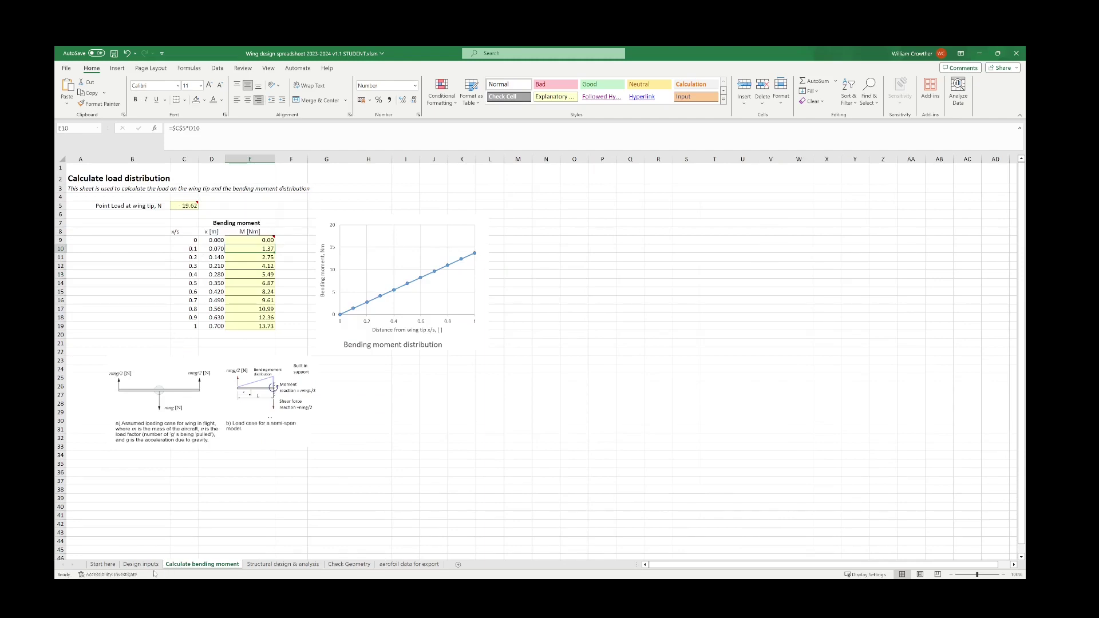
left_click(137, 565)
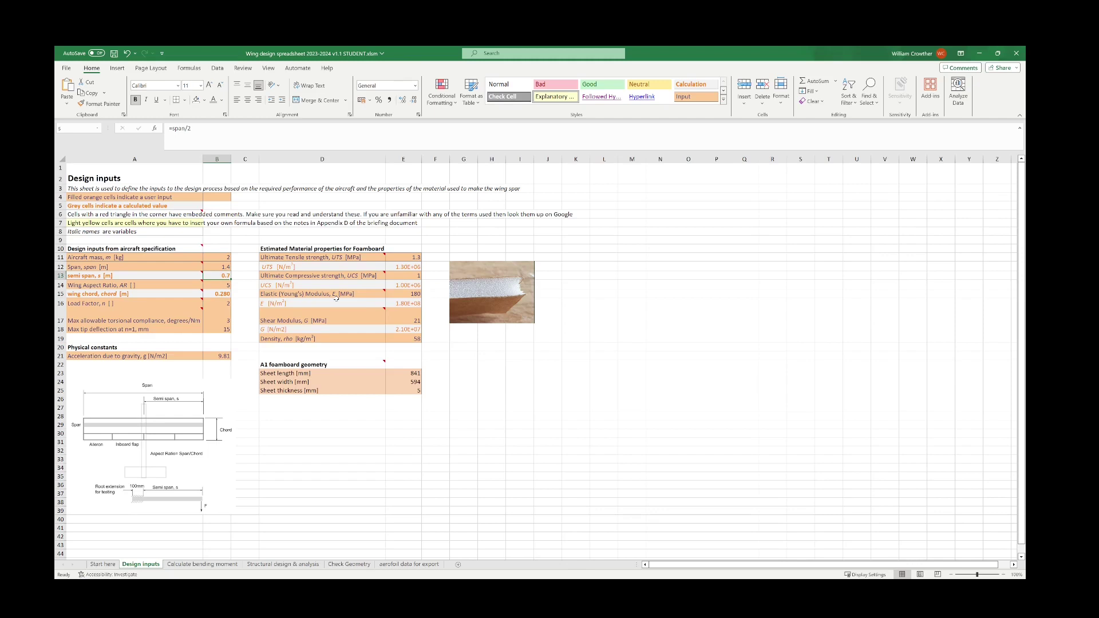
mouse_move(318, 295)
mouse_move(277, 322)
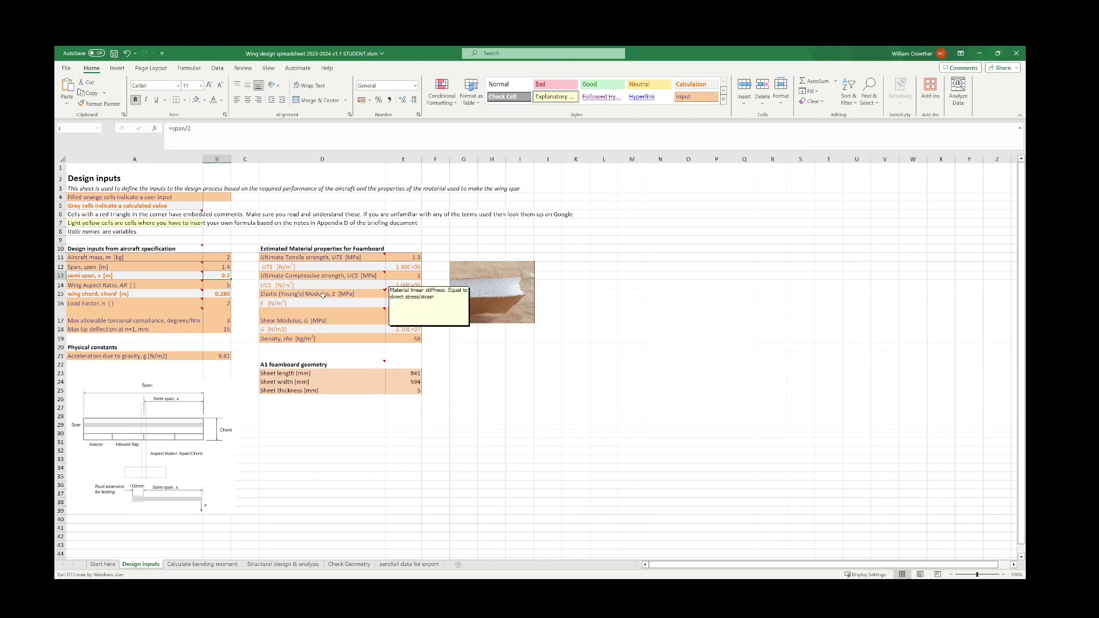
mouse_move(320, 323)
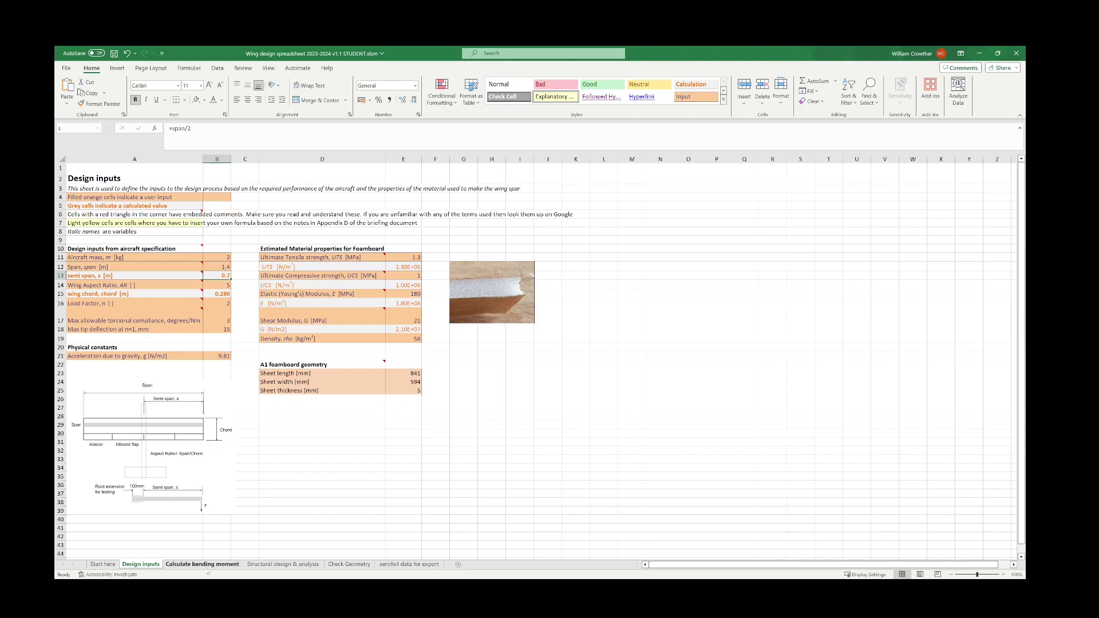
- Show the Calculate bending moment sheet with its 19.62 N tip load and moment chart
left_click(189, 565)
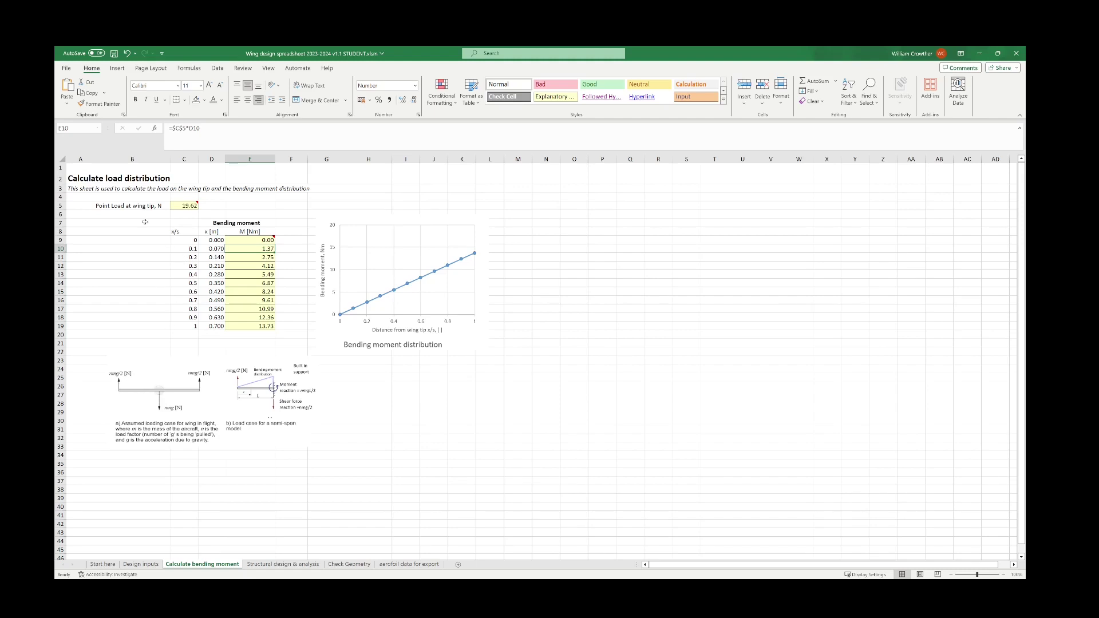
- Complete the C5 wing-tip point load formula as =n*m*g/2, giving 19.62 N
left_click(229, 206)
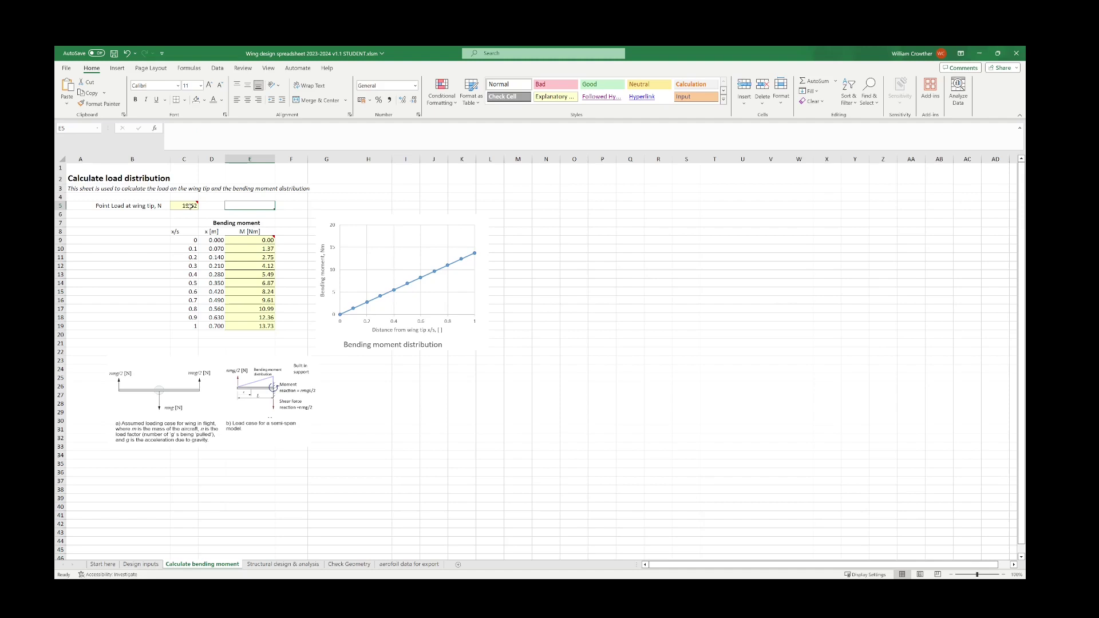
mouse_move(183, 206)
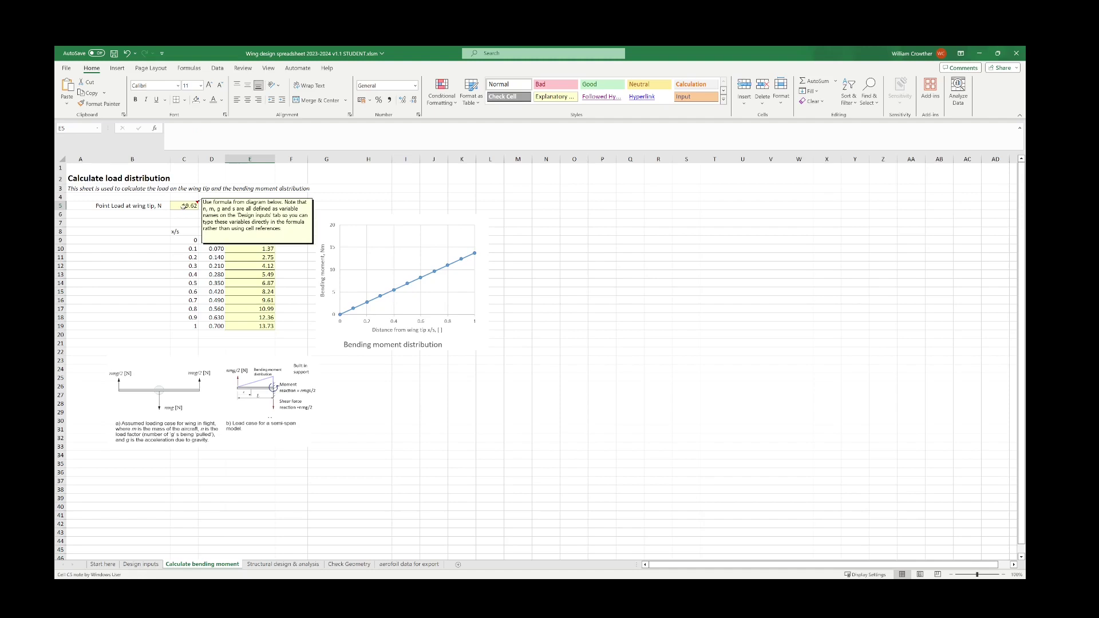
left_click(183, 206)
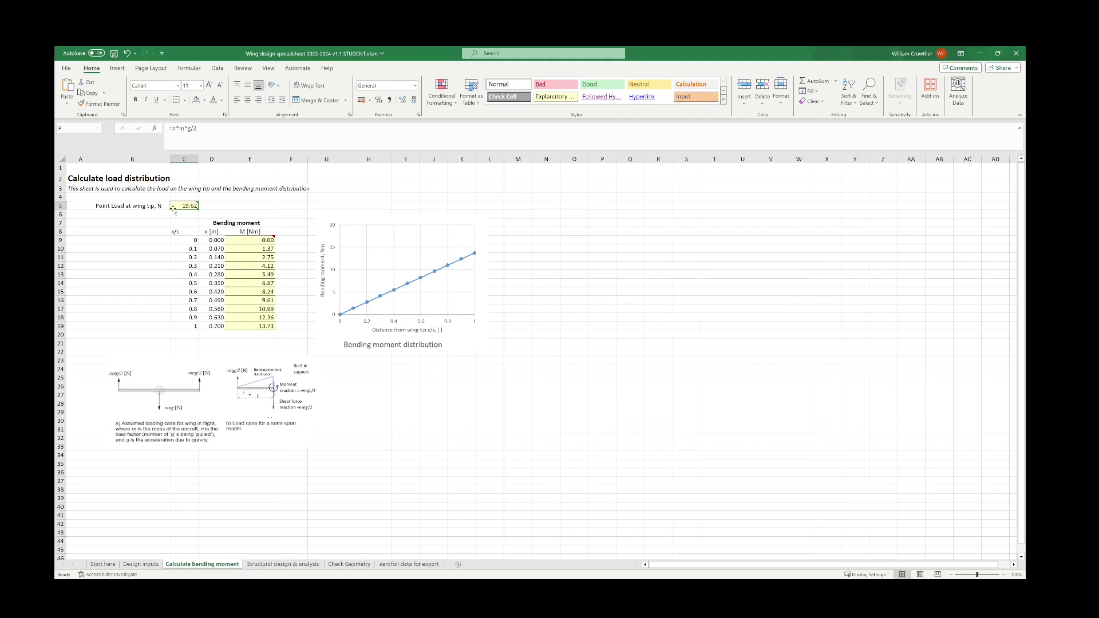
left_click(203, 128)
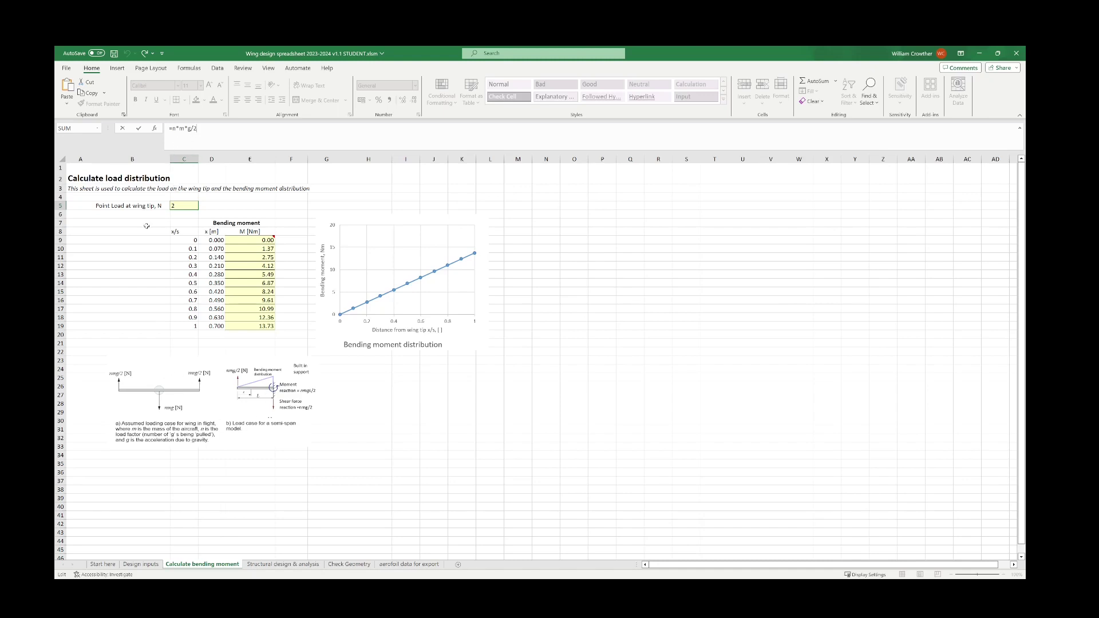
key("Return")
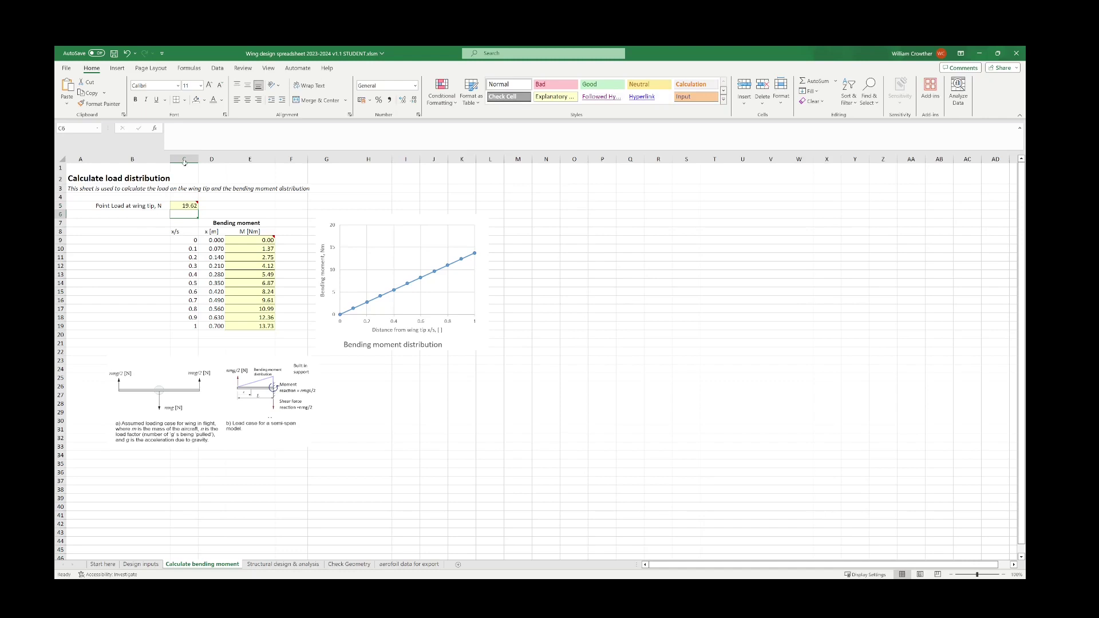
left_click(217, 68)
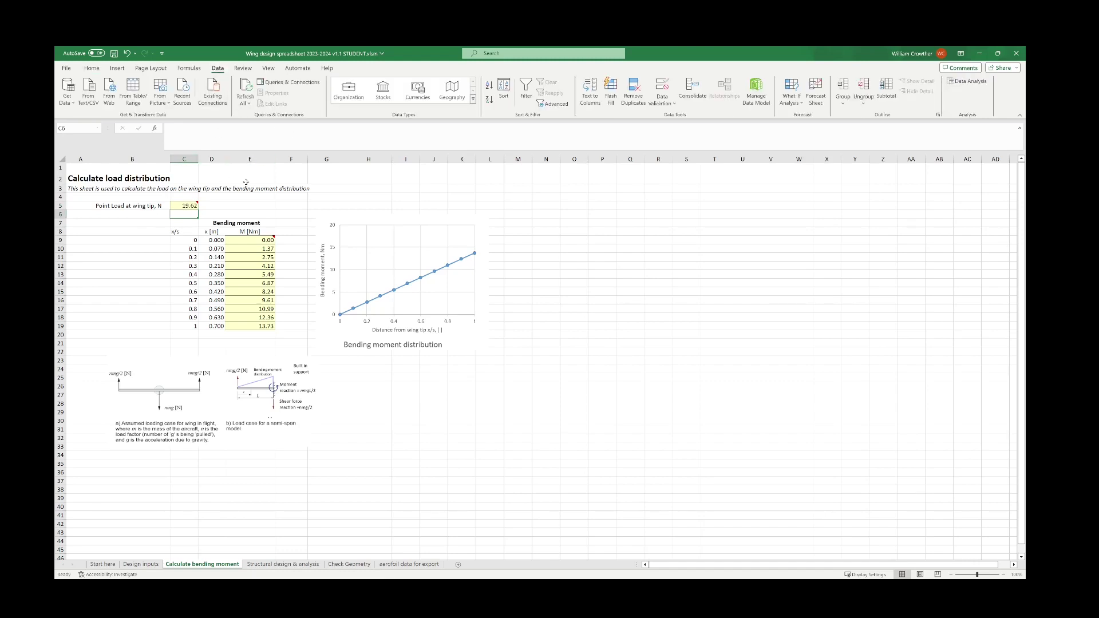
left_click(188, 69)
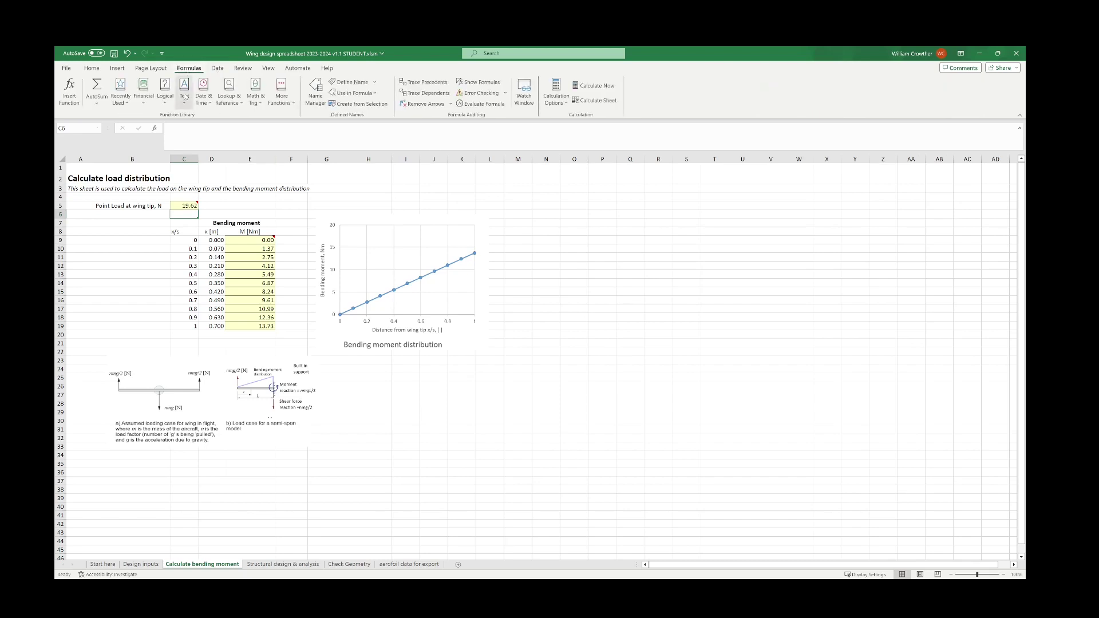
left_click(316, 92)
- Enter the test formula =AR in H3 to pull in the named aspect ratio
left_click(369, 189)
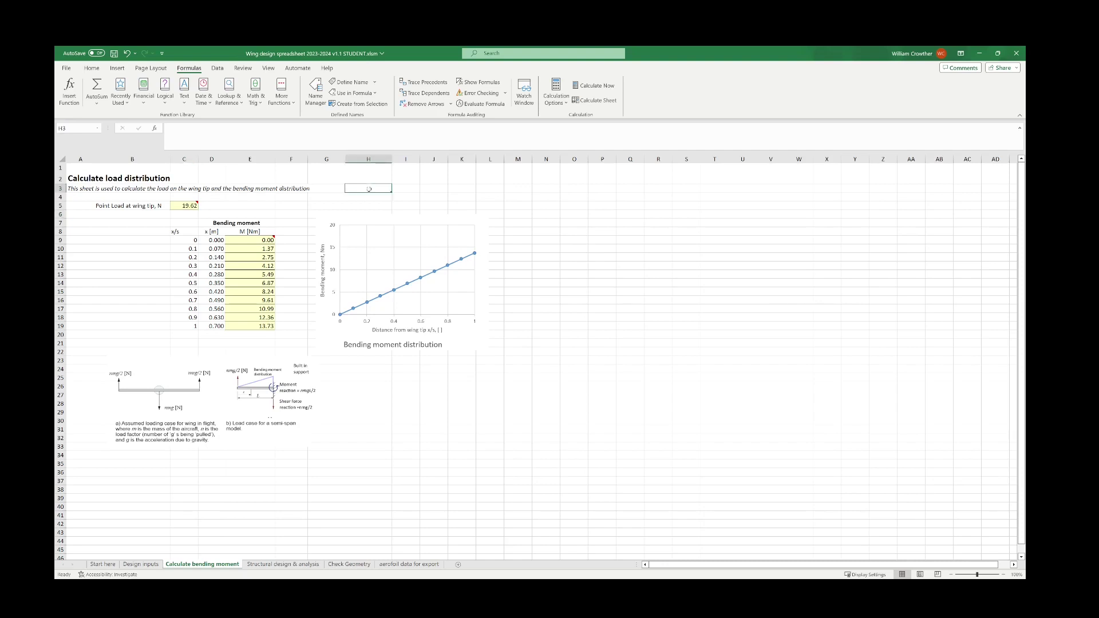
type("=AR")
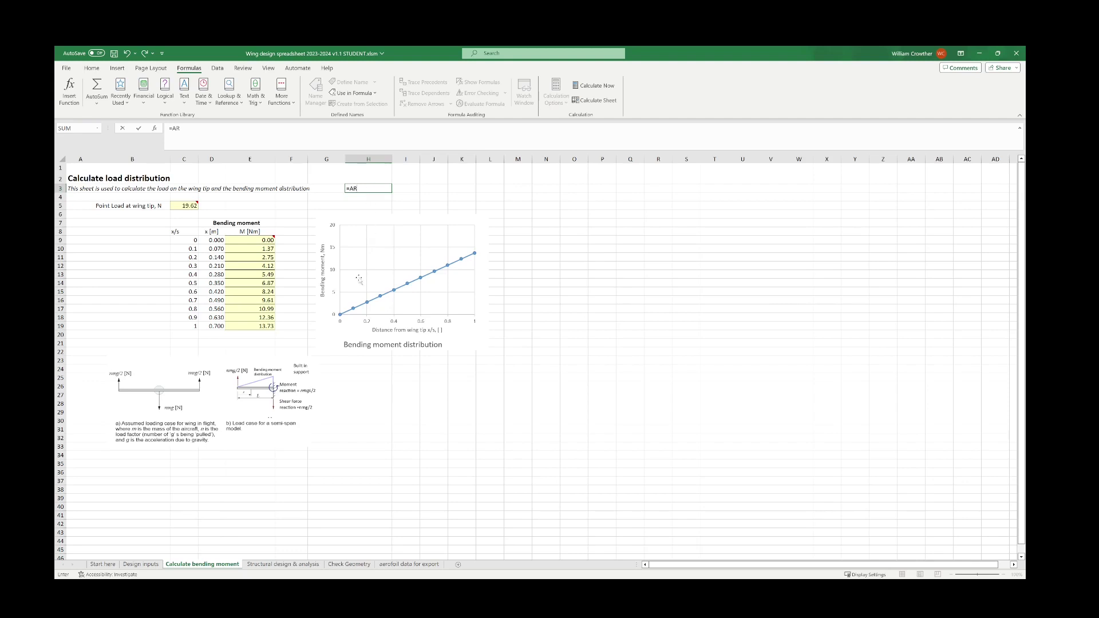
key("Return")
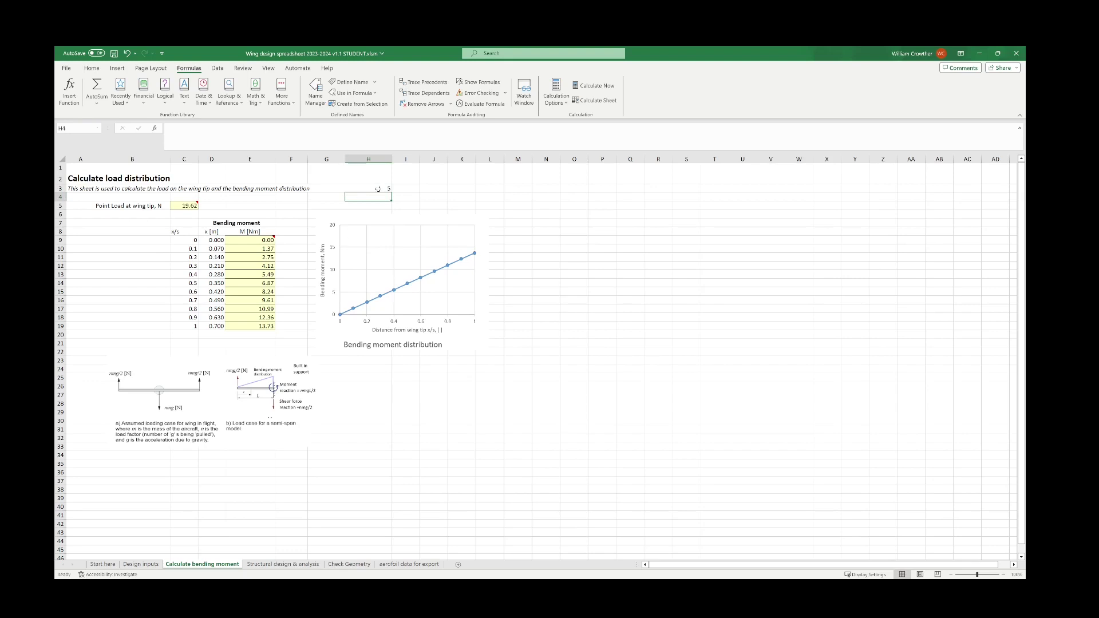
left_click(378, 189)
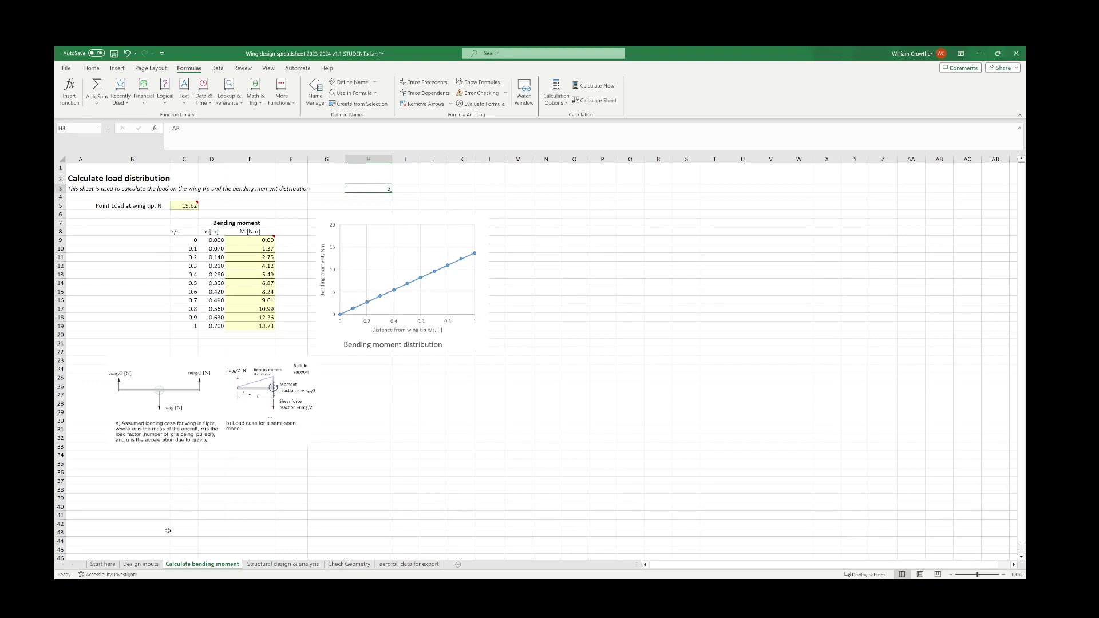
- Set the Aspect Ratio in B14 on Design inputs to 7
left_click(141, 565)
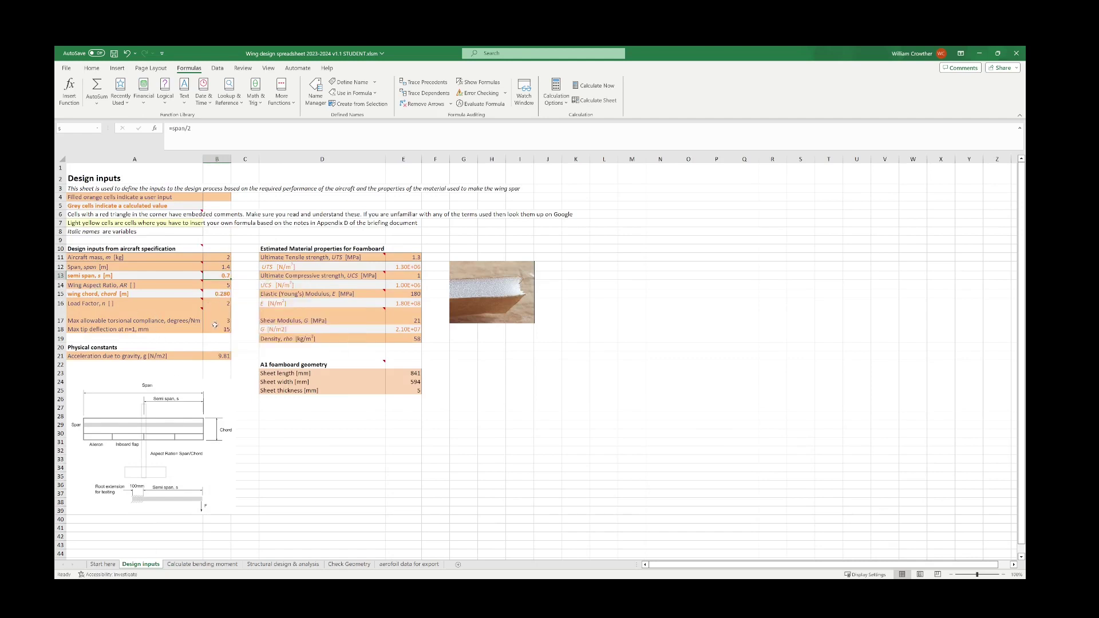
left_click(226, 284)
type("7")
key("Return")
- Delete the test formula from H3 on Calculate bending moment
left_click(202, 564)
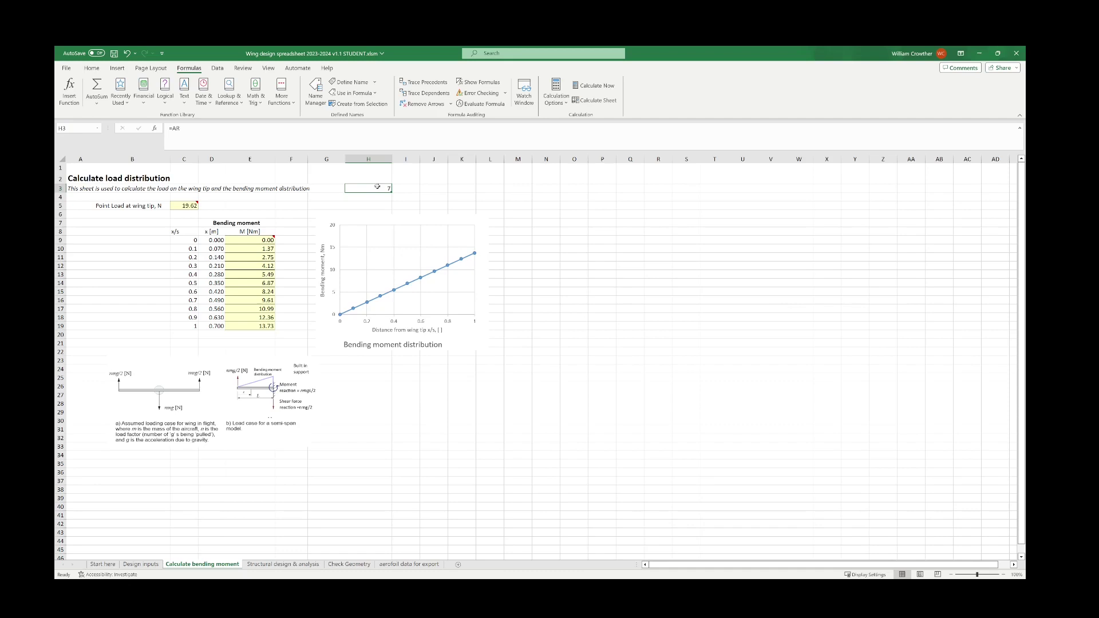
key("Delete")
left_click(400, 417)
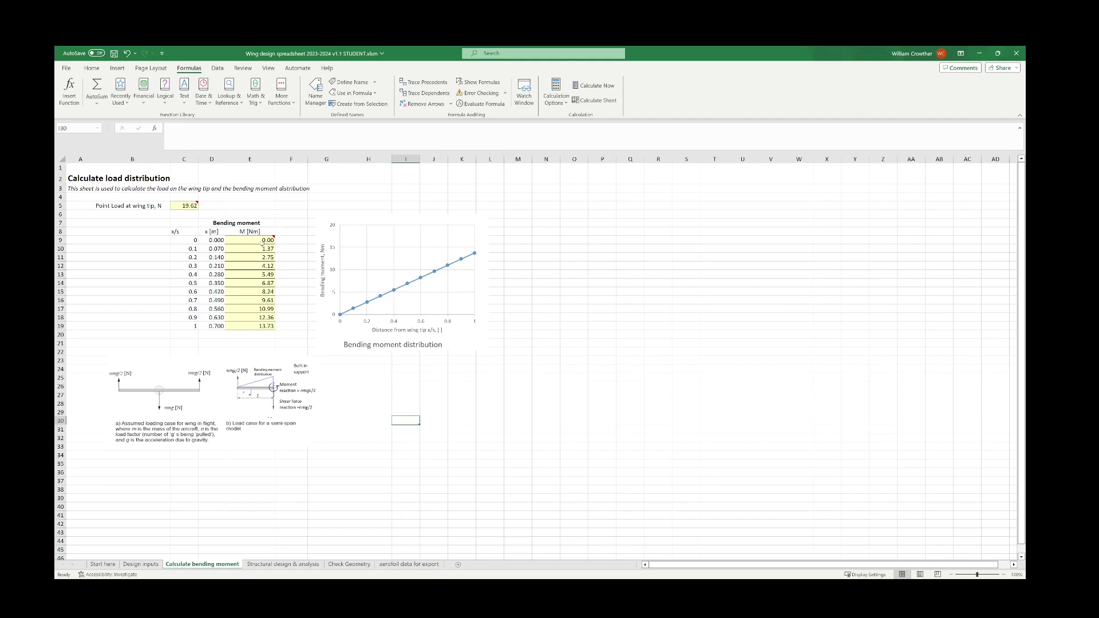
- Inspect the E9–E11 bending moment formulas unchanged, then move to Structural design & analysis
left_click(261, 241)
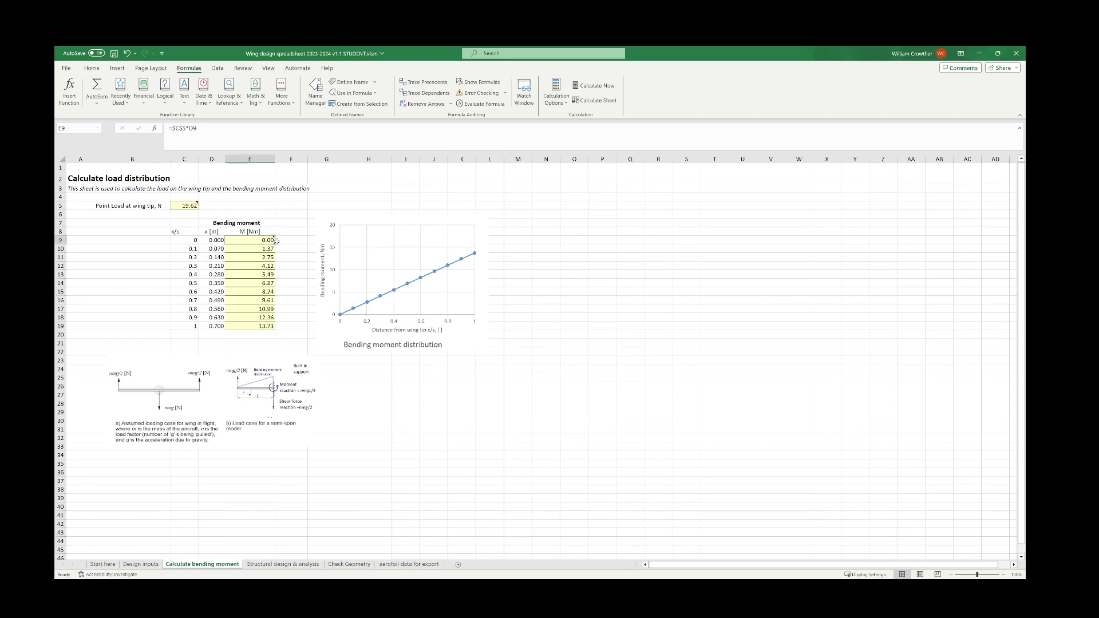
mouse_move(261, 240)
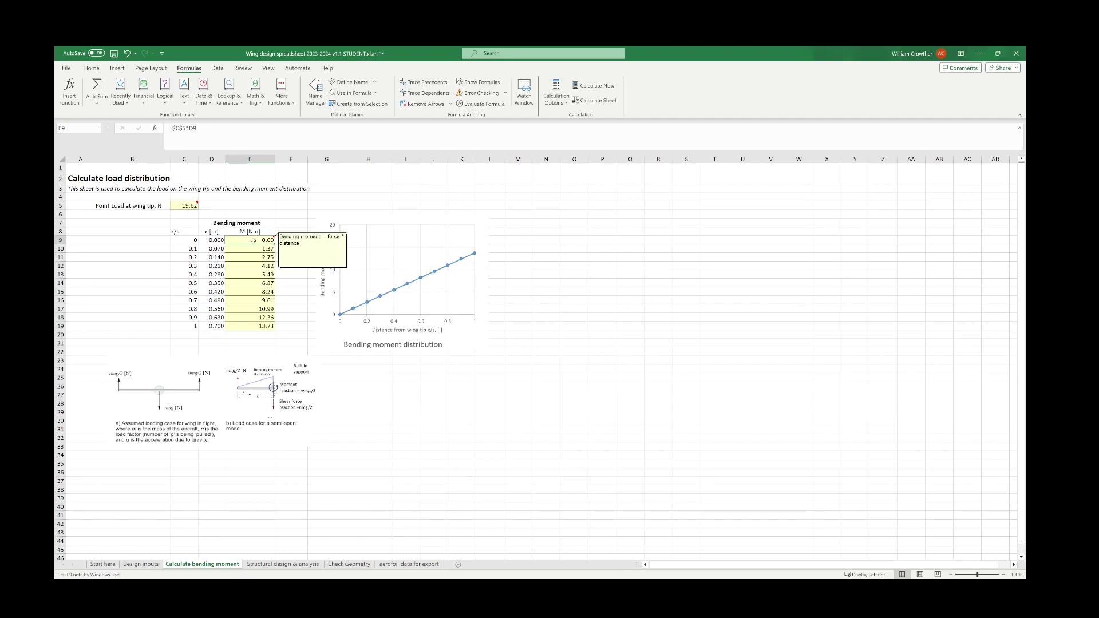
mouse_move(179, 205)
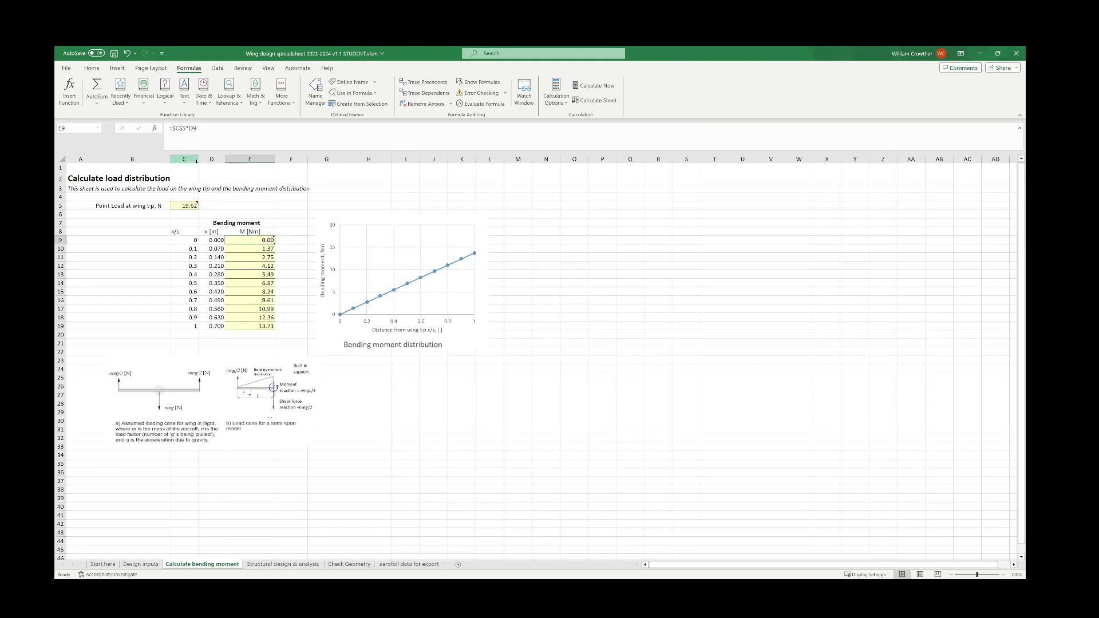
left_click(255, 250)
left_click(255, 256)
double_click(255, 257)
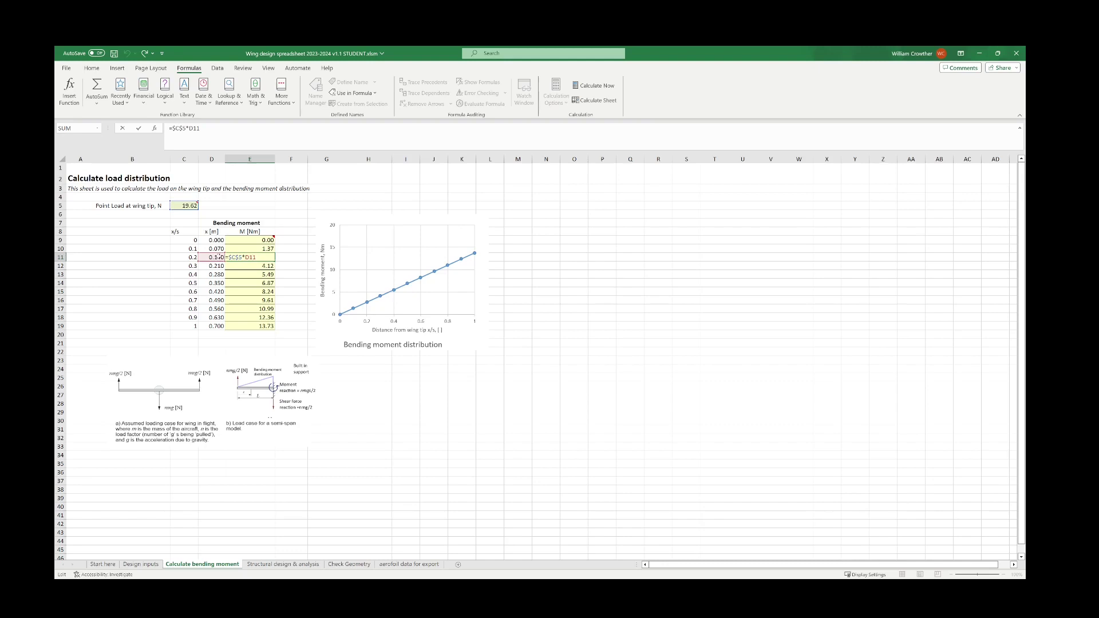
key("Return")
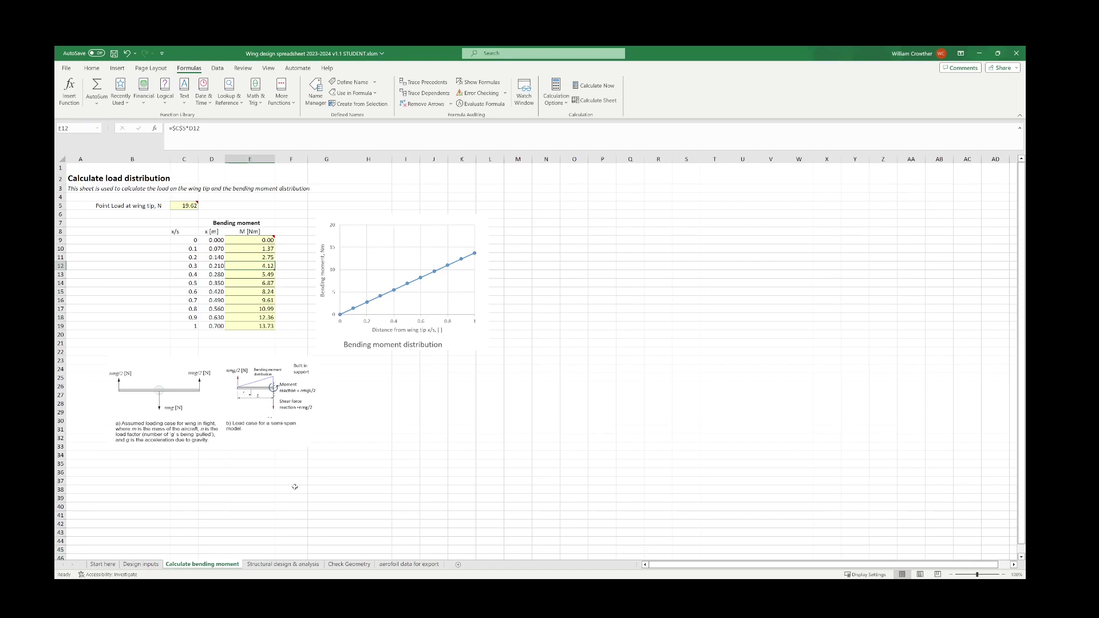
left_click(275, 564)
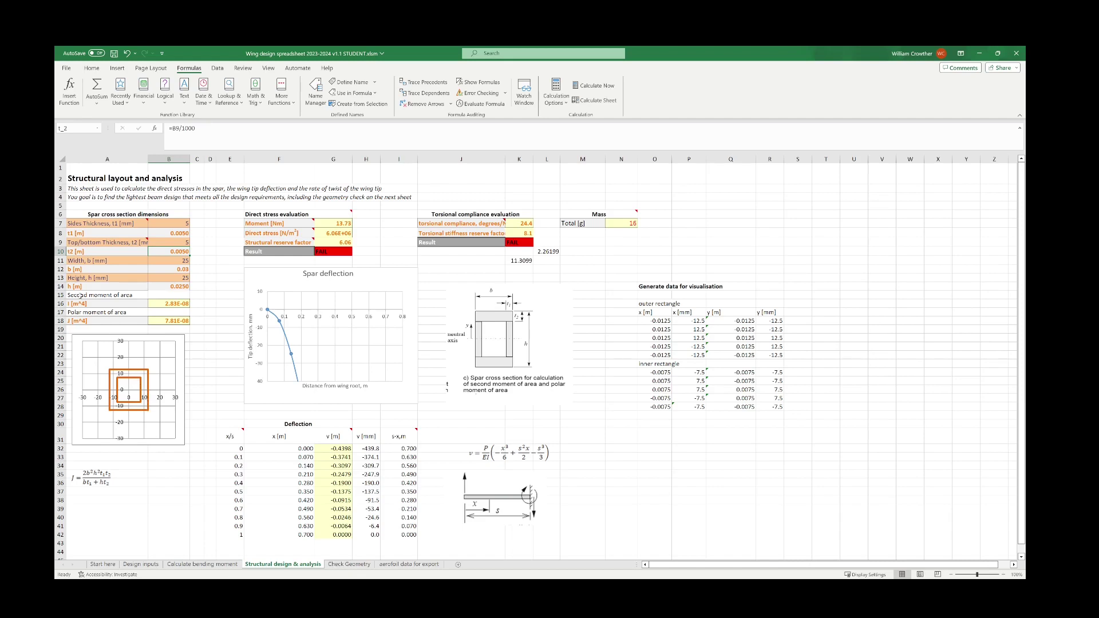
- Try spar heights of 30 mm, then 40 mm, in B13
left_click(182, 278)
type("30")
key("Return")
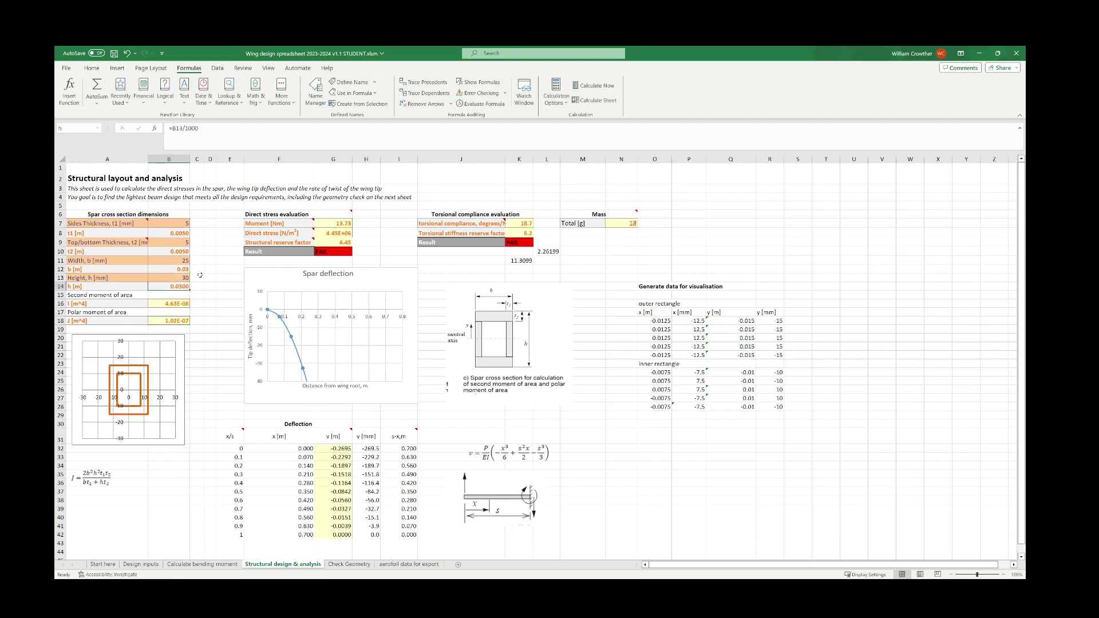
left_click(183, 277)
type("40")
key("Return")
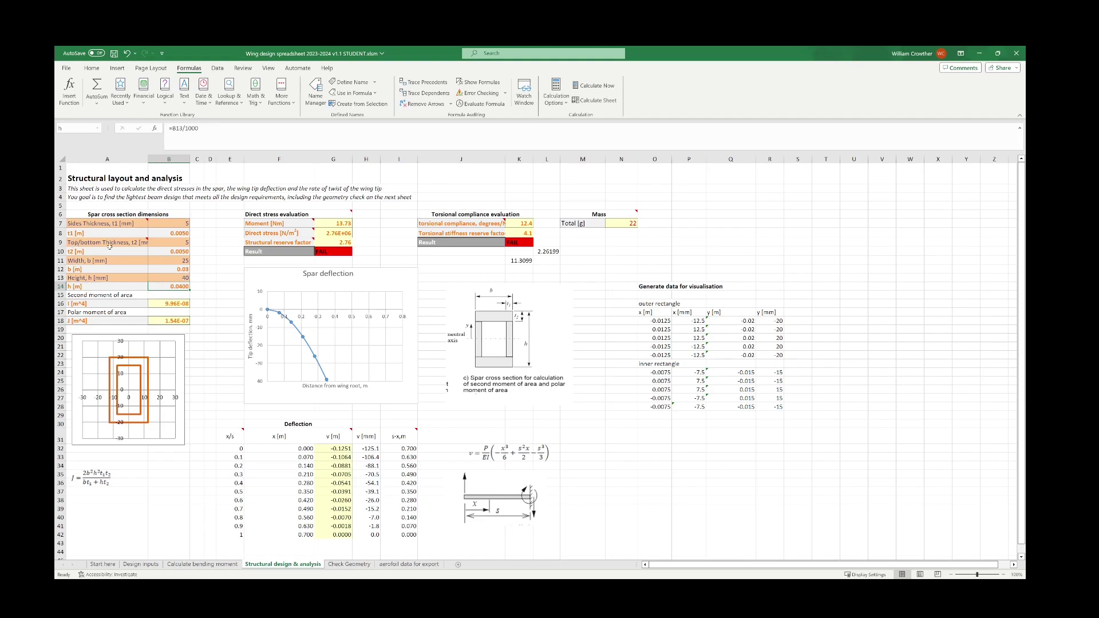
- Set top/bottom thickness to 10 mm and raise spar height to 50, then 55 mm
left_click(184, 244)
type("10")
key("Return")
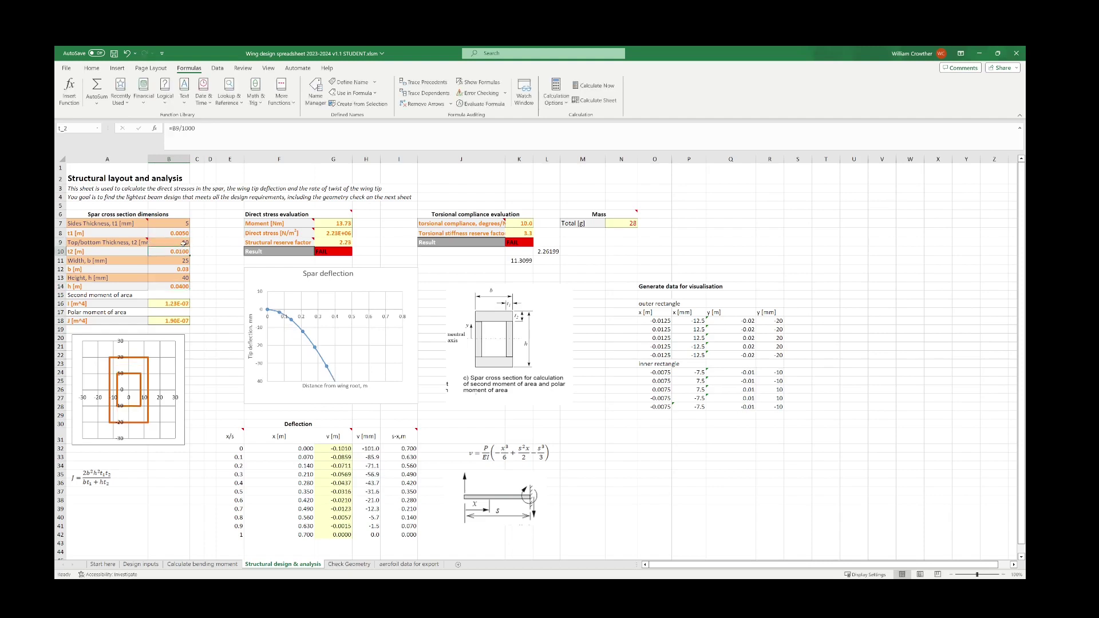
left_click(182, 276)
type("50")
key("Return")
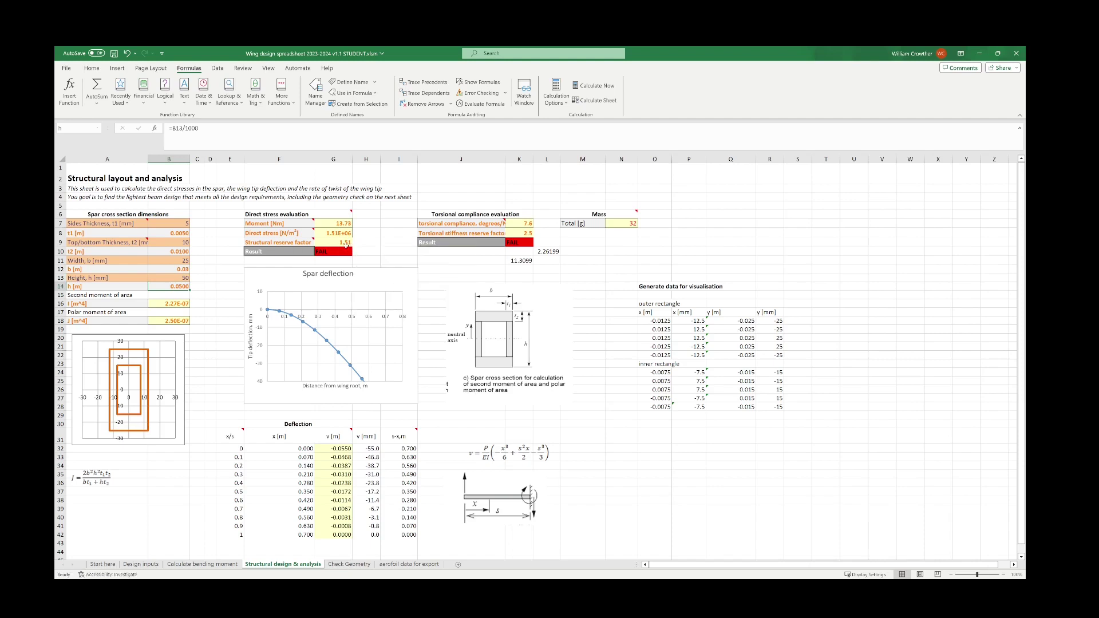
left_click(184, 277)
type("55")
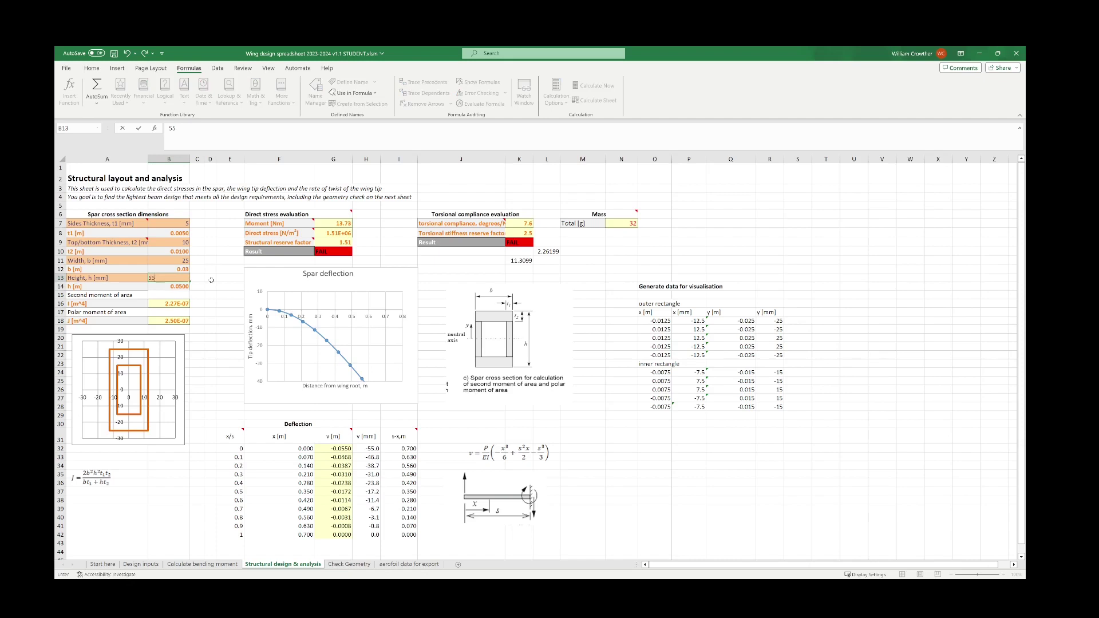
key("Return")
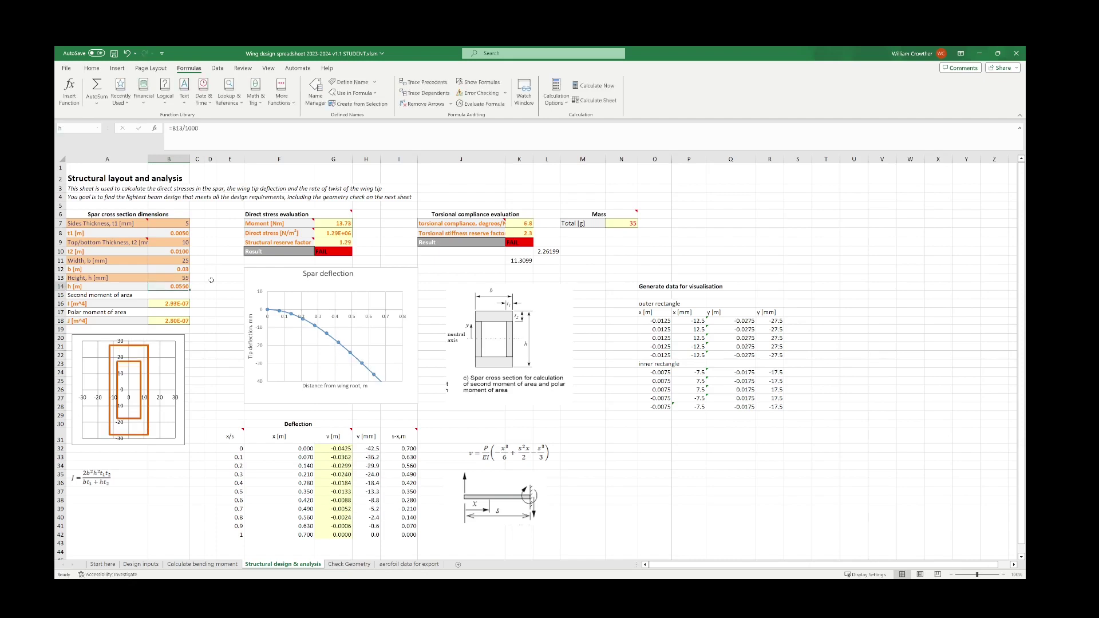
- Set thickness t2 to 20 mm and spar height to 60 mm, passing direct stress
left_click(185, 243)
type("2")
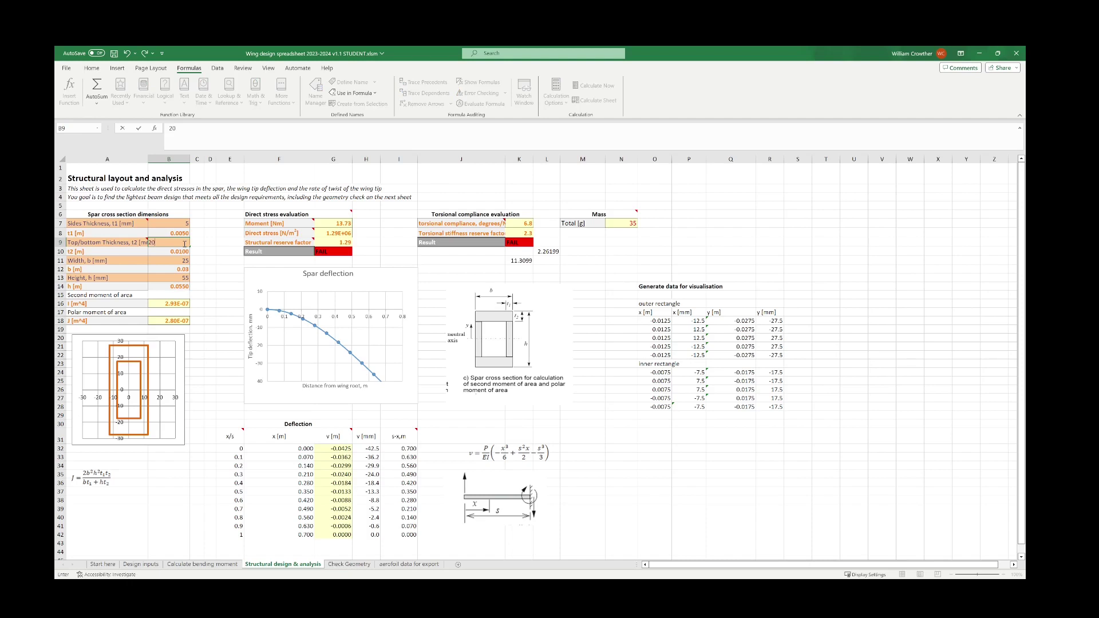
type("0")
key("Return")
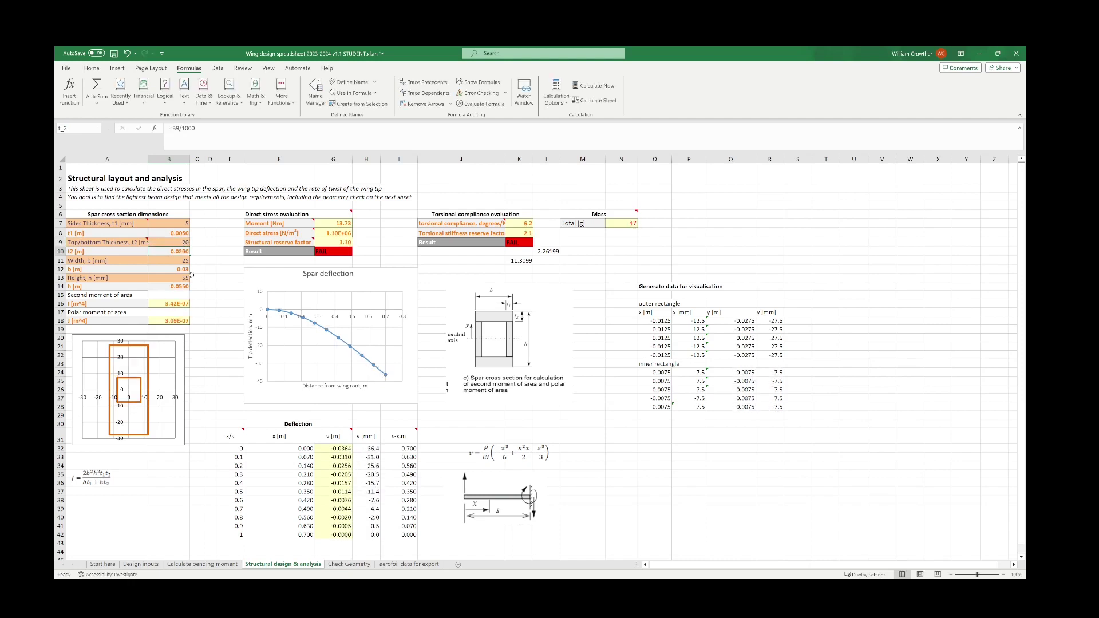
left_click(188, 277)
type("60")
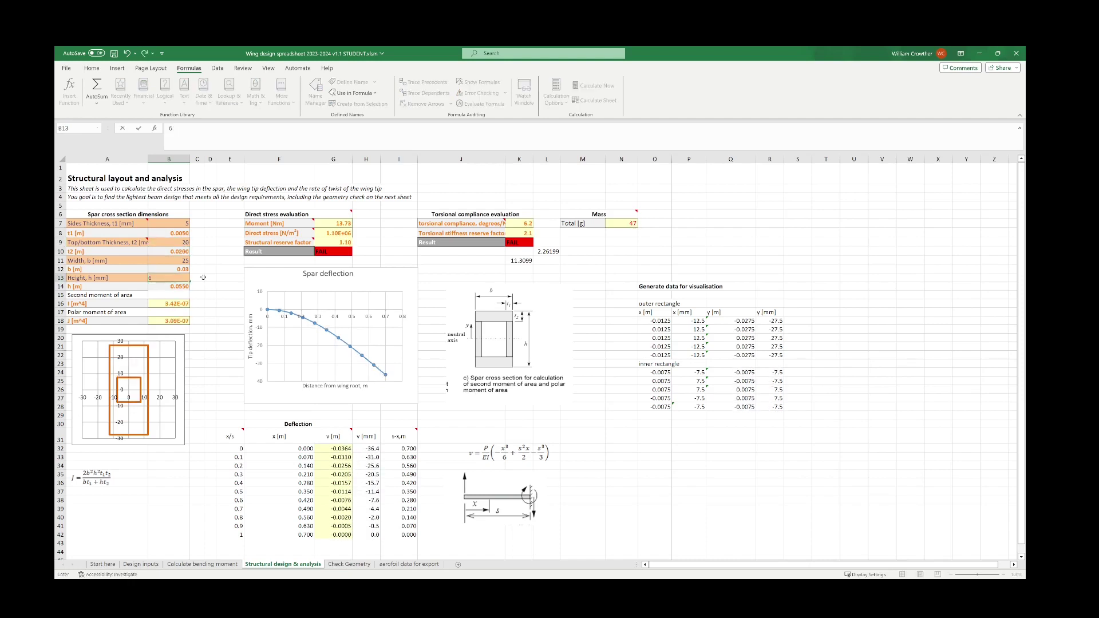
key("Return")
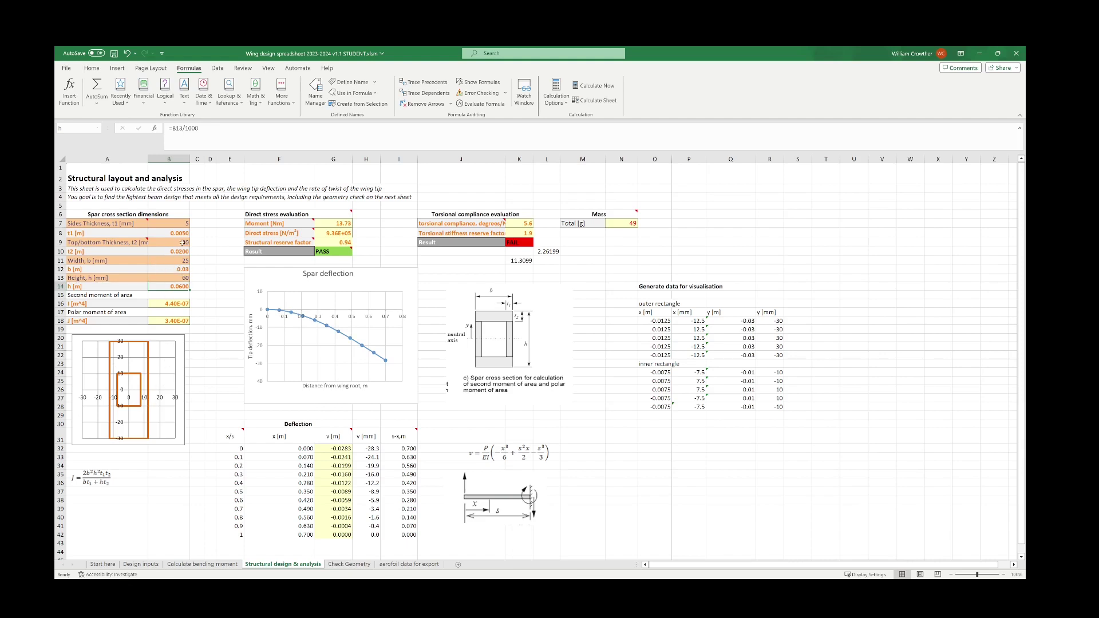
- Set the spar width in B11 to 30 mm, then 35 mm, passing torsional compliance
left_click(180, 260)
type("30")
key("Return")
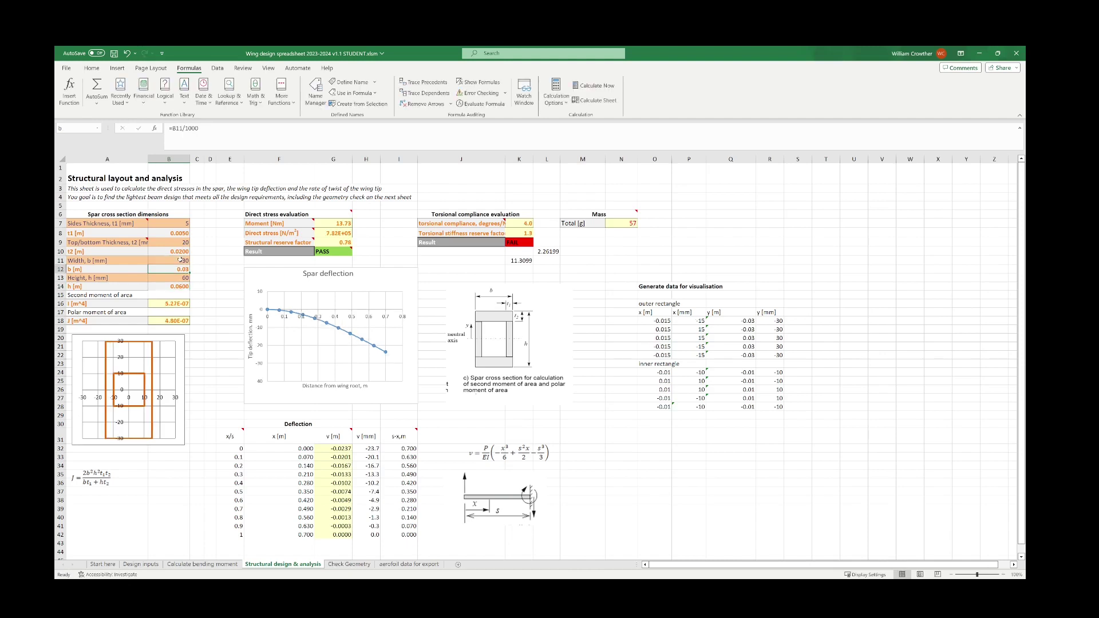
left_click(180, 260)
type("35")
key("Return")
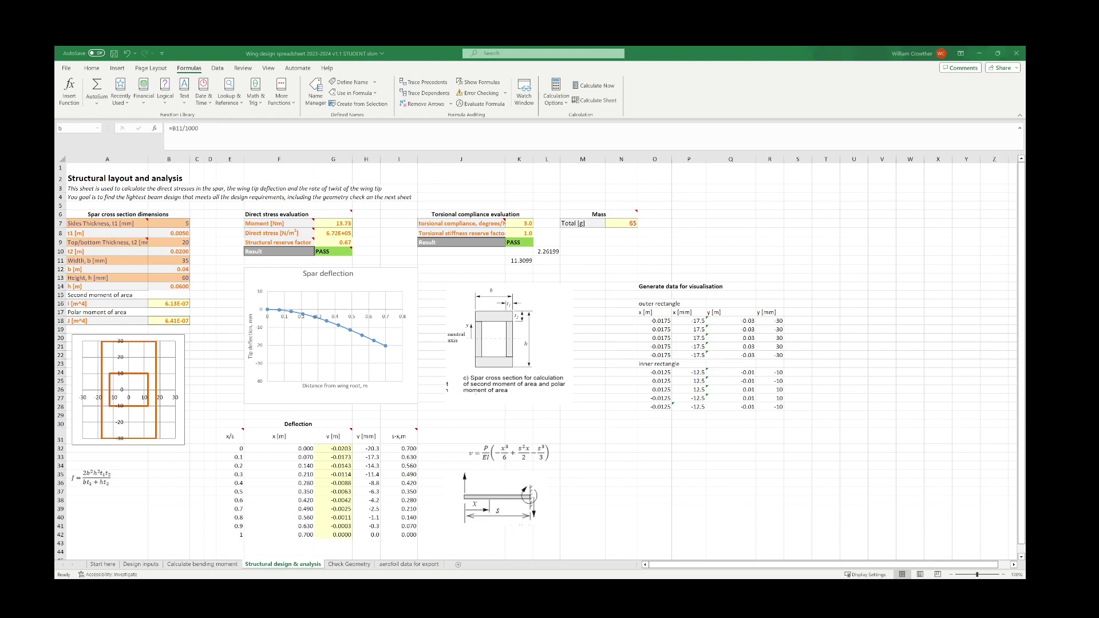
- On Check Geometry, adjust the spar centroid's y/c to 3.00 with the row-9 spin buttons
left_click(341, 565)
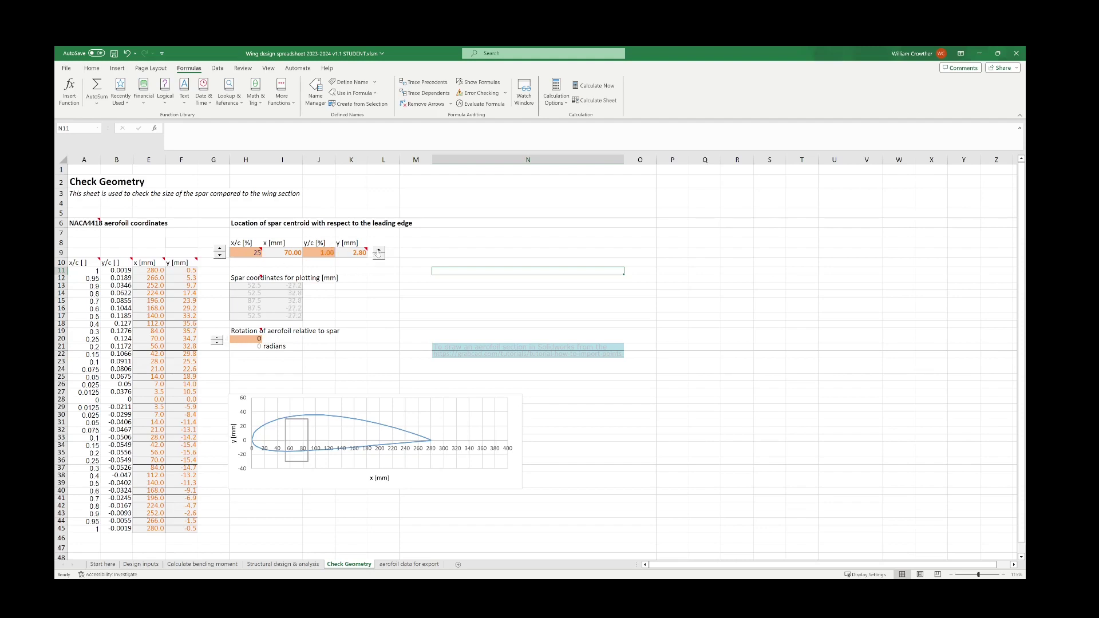
left_click(378, 250)
left_click(378, 250)
left_click(378, 250)
left_click(379, 250)
left_click(378, 250)
left_click(379, 255)
left_click(379, 256)
left_click(378, 256)
left_click(378, 255)
left_click(378, 250)
- Move the spar aft to x/c 32 so it sits inside the NACA4418 section
left_click(221, 252)
left_click(221, 252)
left_click(221, 252)
left_click(221, 252)
left_click(221, 252)
left_click(221, 252)
left_click(221, 252)
- On the Structural design & analysis sheet, set spar height to 50 mm and try widths of 5, then 40 mm
left_click(288, 565)
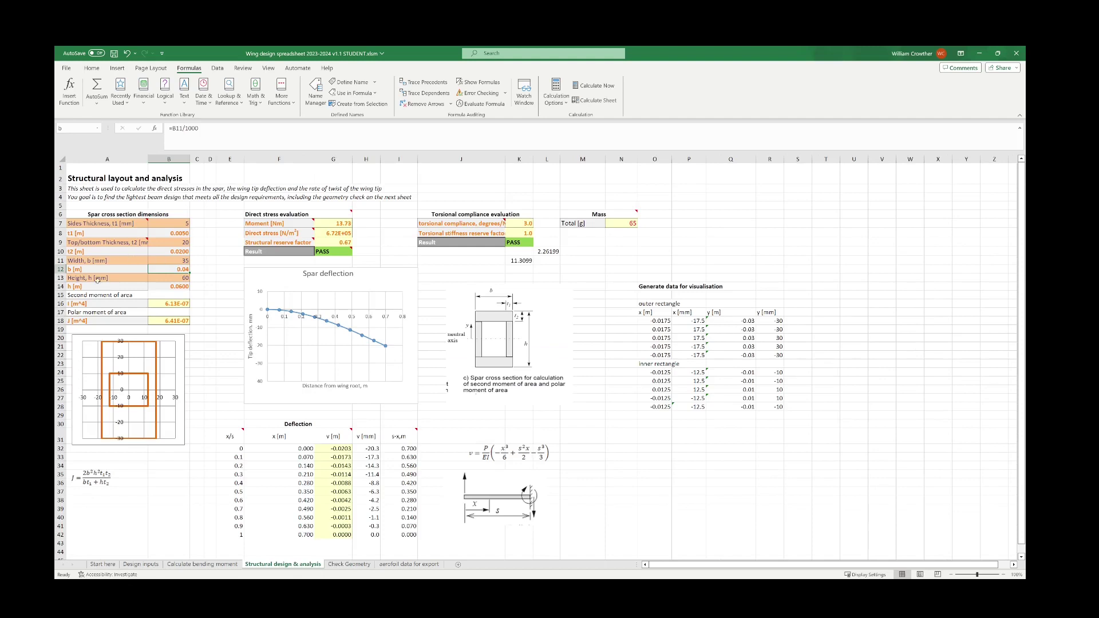
left_click(185, 279)
type("50")
key("Return")
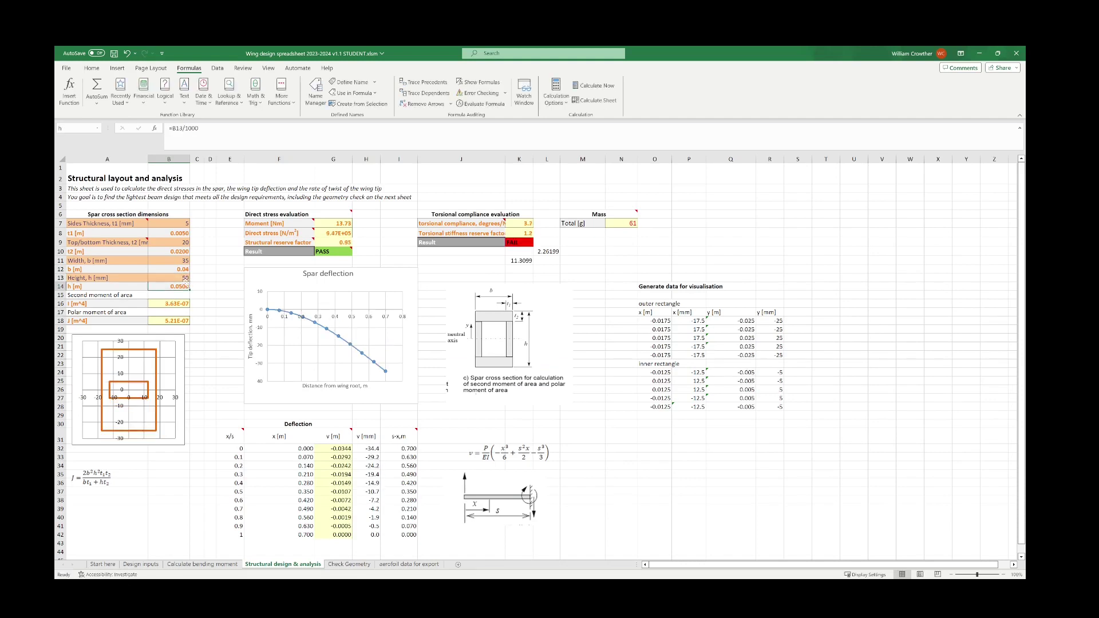
left_click(183, 261)
type("5")
key("Return")
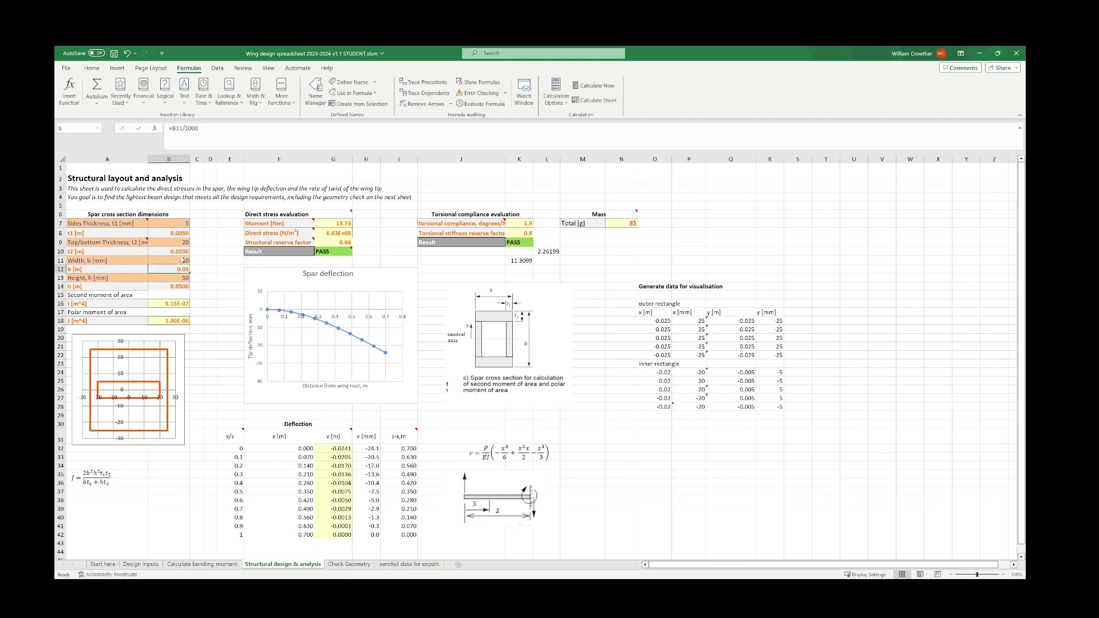
left_click(183, 261)
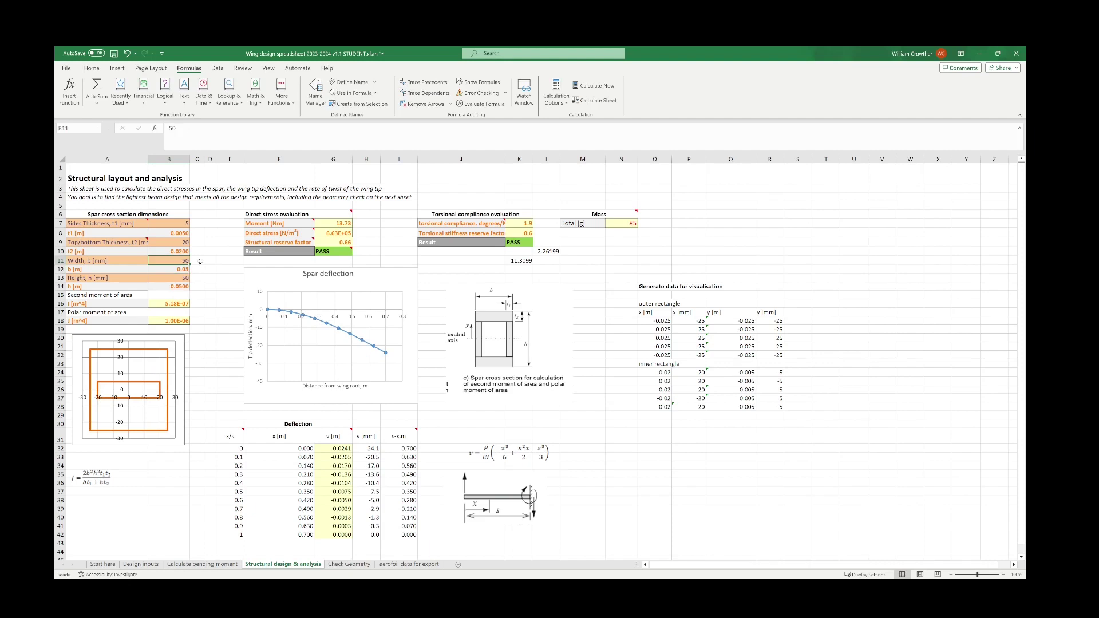
type("40")
key("Return")
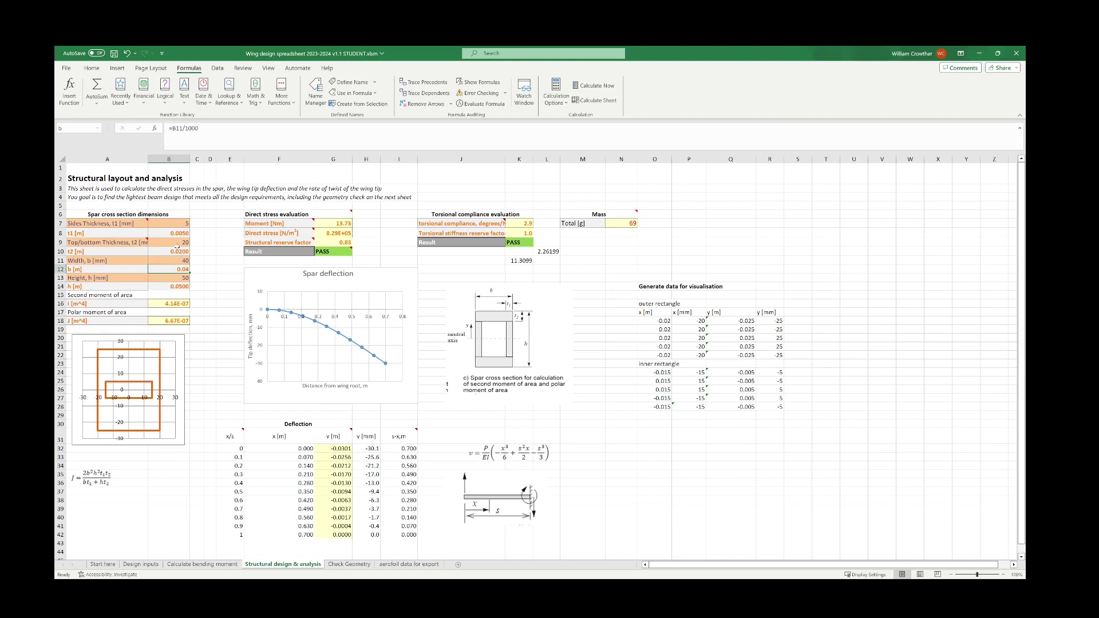
- Set the top/bottom thickness to 15 mm and the spar width to 50 mm
left_click(184, 243)
type("15")
key("Return")
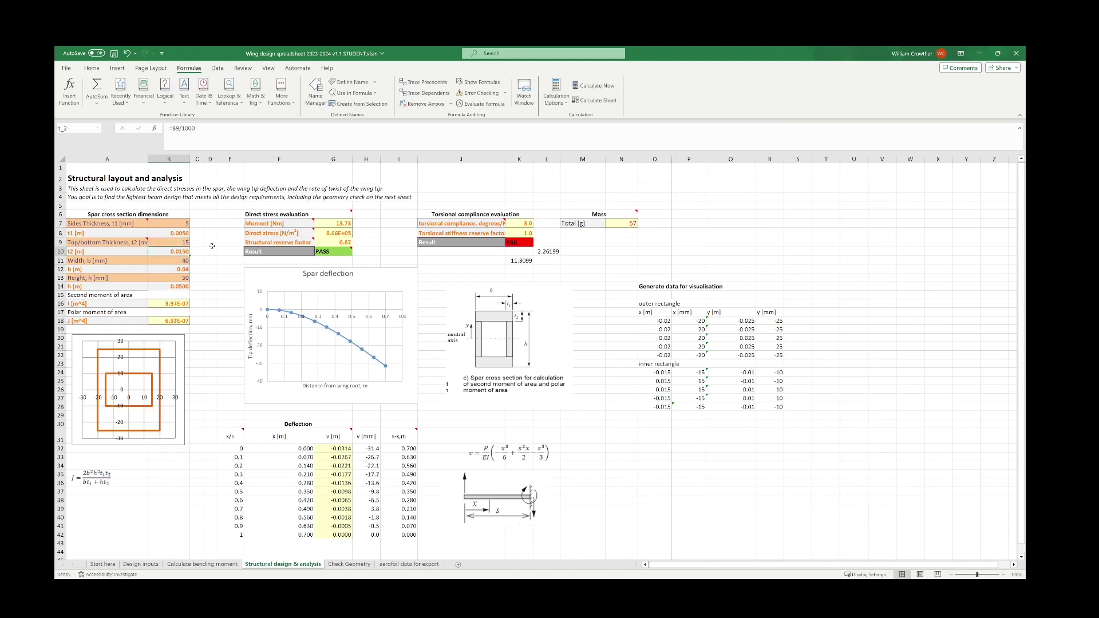
left_click(184, 262)
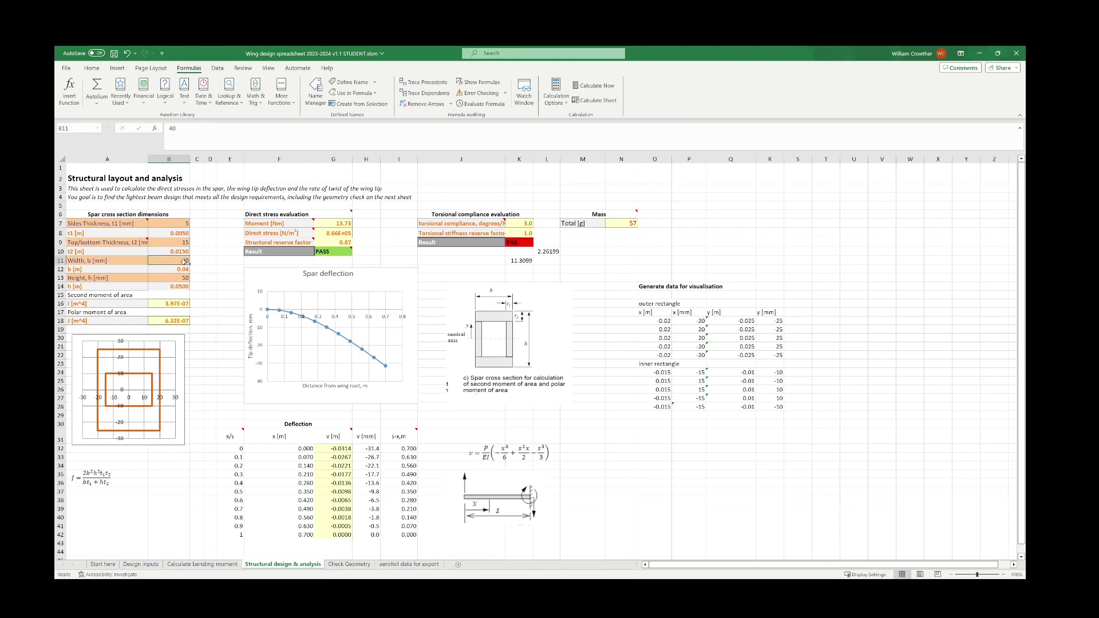
type("50")
key("Return")
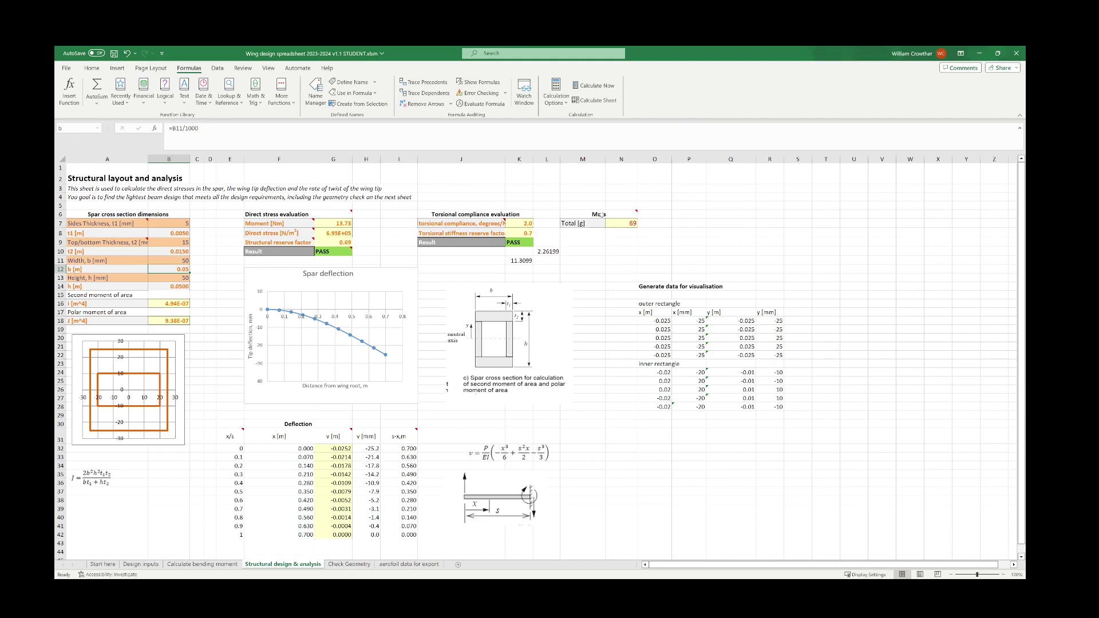
- Change the spar height to 45 mm on the Structural design & analysis sheet
left_click(348, 564)
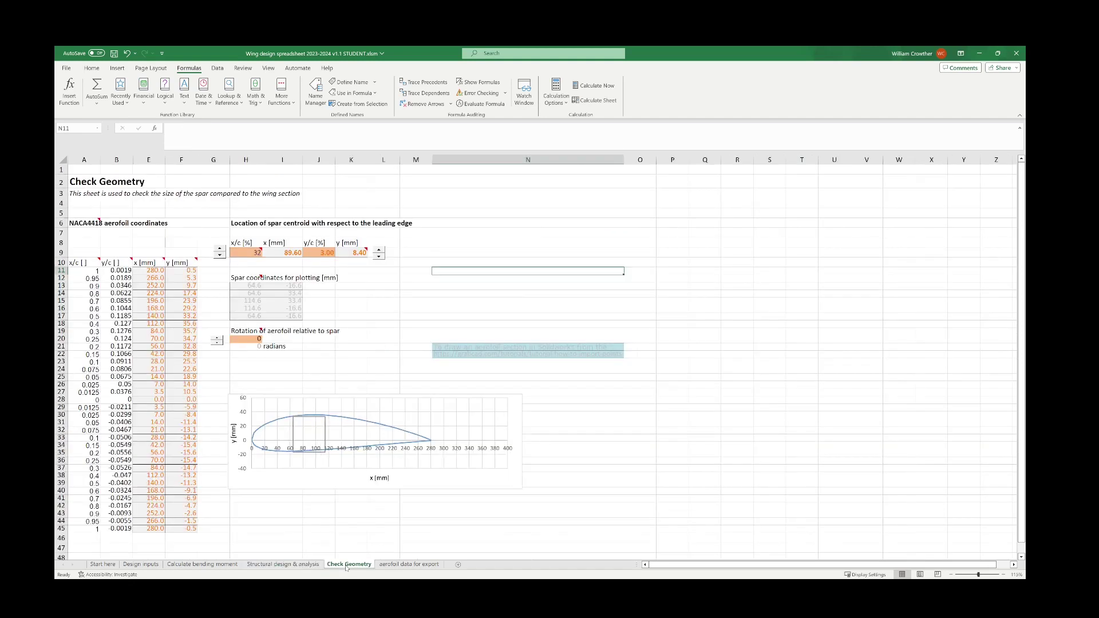
left_click(257, 565)
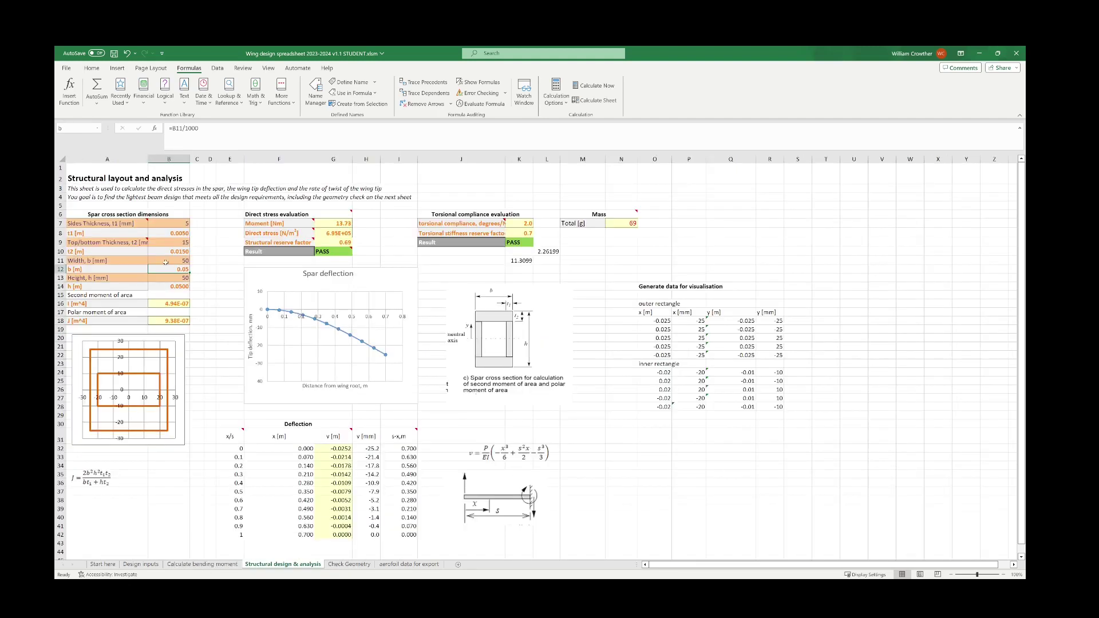
left_click(180, 277)
type("45")
key("Return")
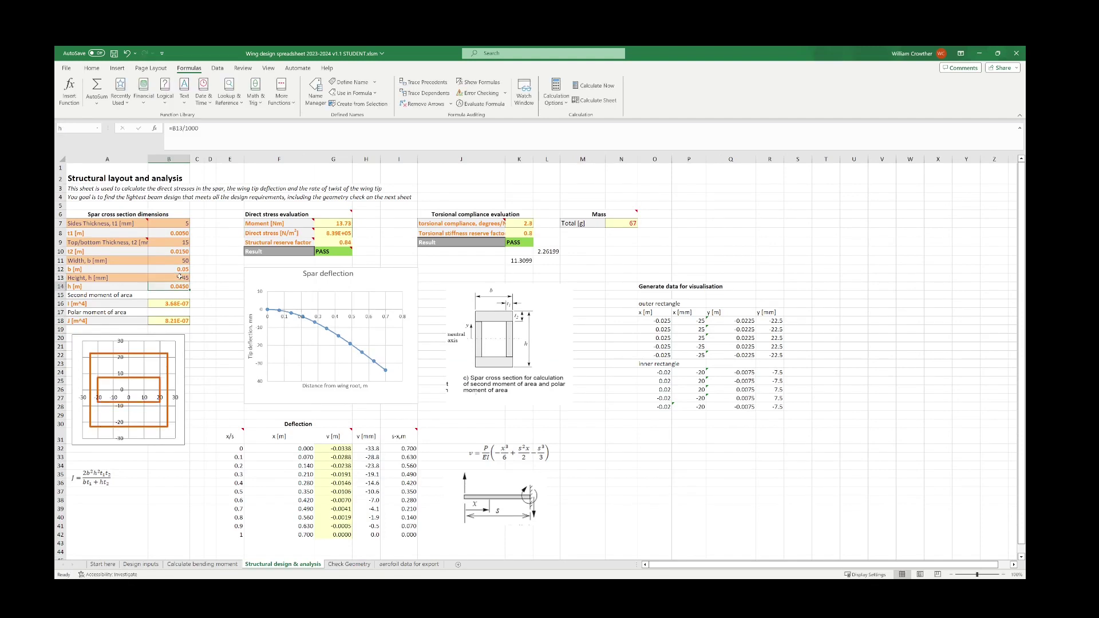
- On the Check Geometry sheet, place the spar centroid at 4% y/c and 30% x/c
left_click(357, 565)
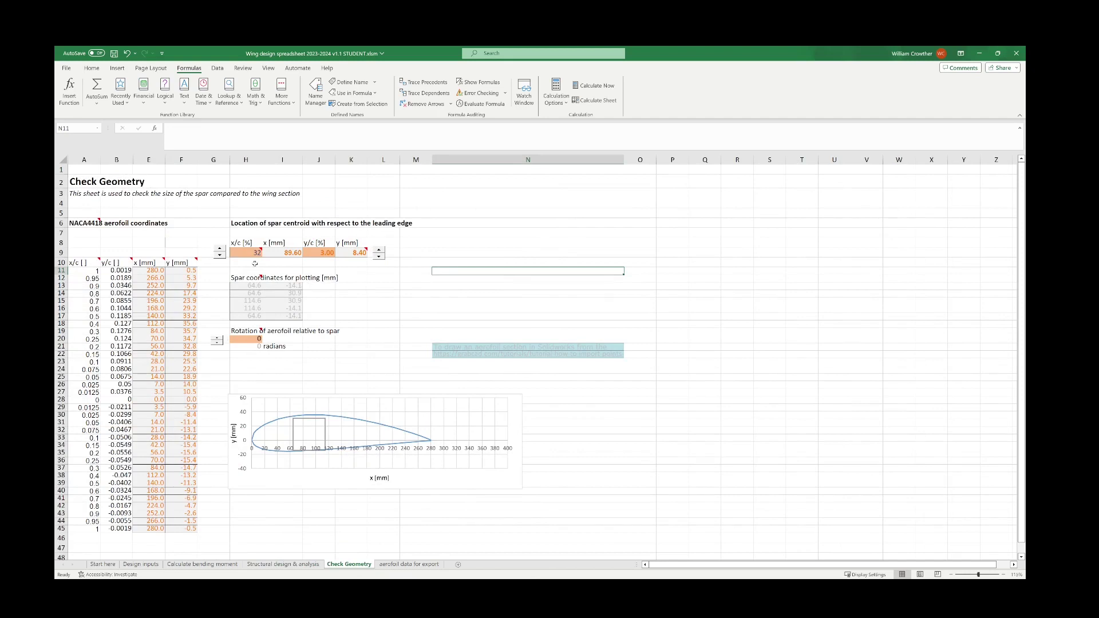
left_click(379, 254)
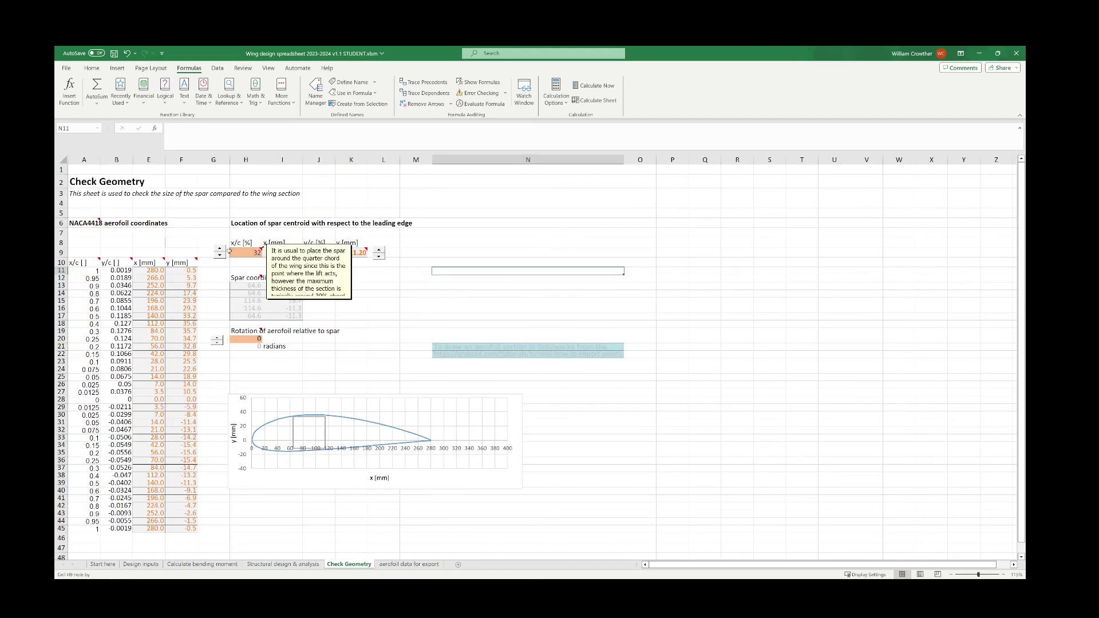
double_click(219, 256)
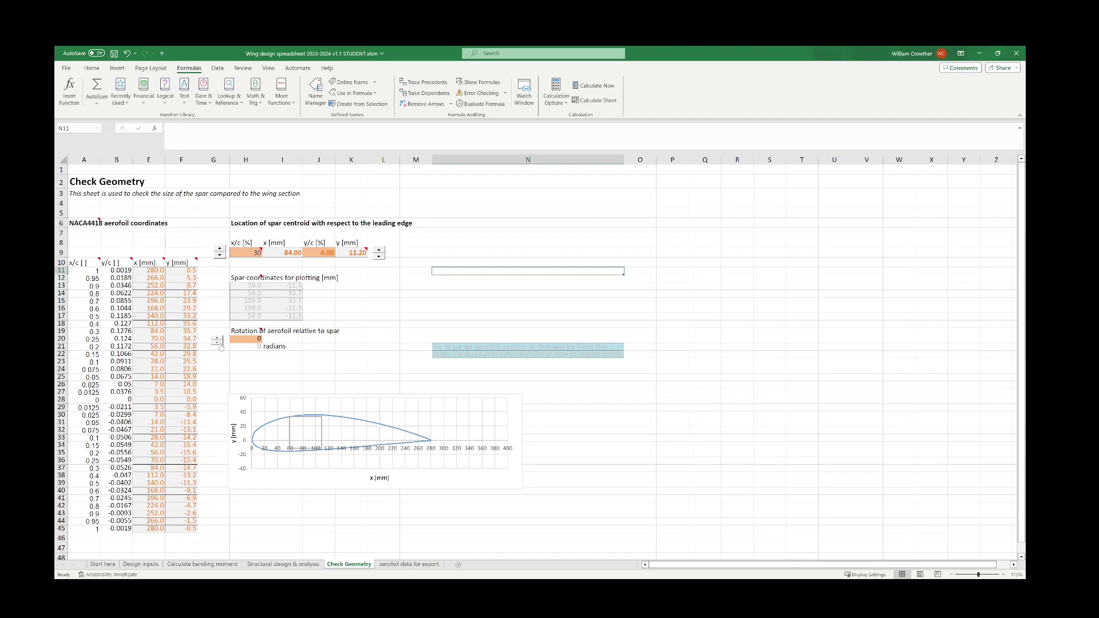
- Set the aerofoil rotation angle to -2 degrees, after trying 1 and -1 degrees
left_click(252, 339)
type("1")
key("ctrl+Return")
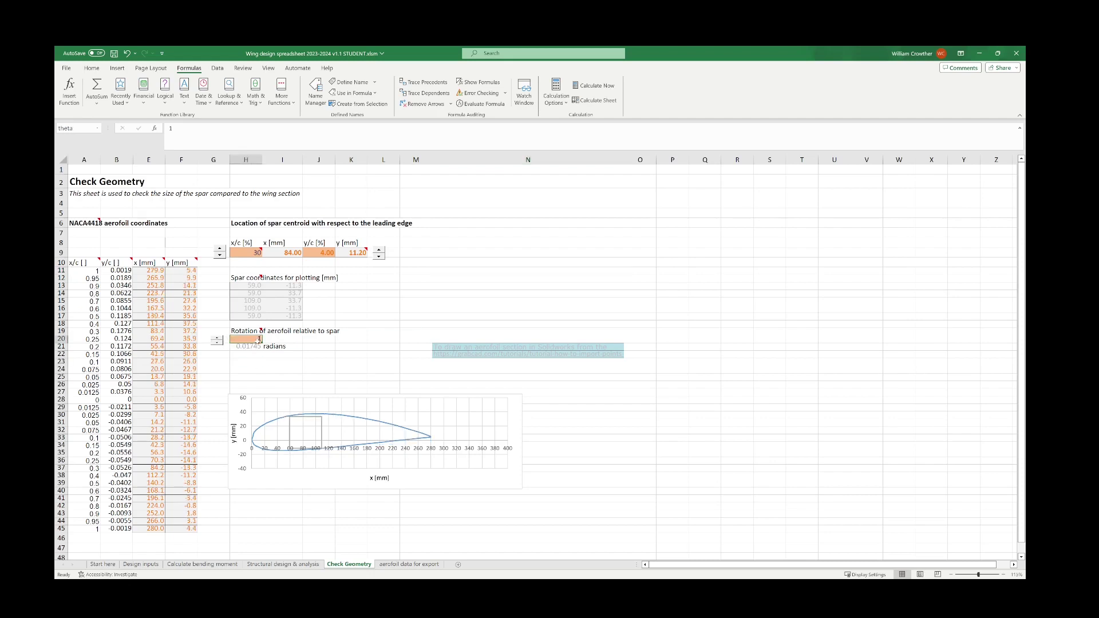
type("-1")
key("Return")
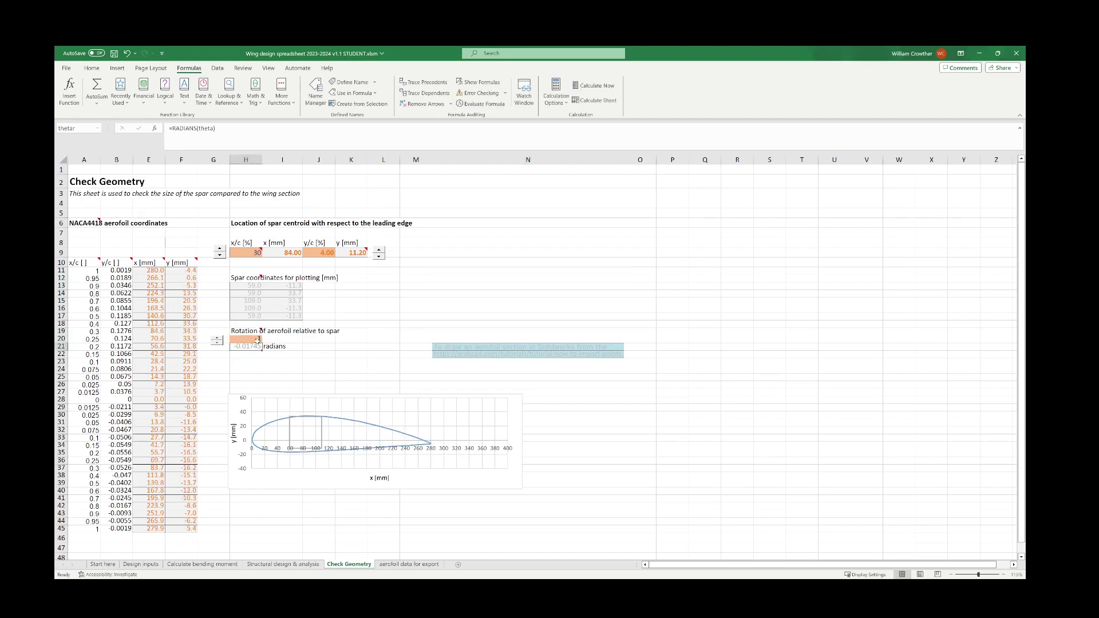
left_click(257, 339)
type("-2")
key("Return")
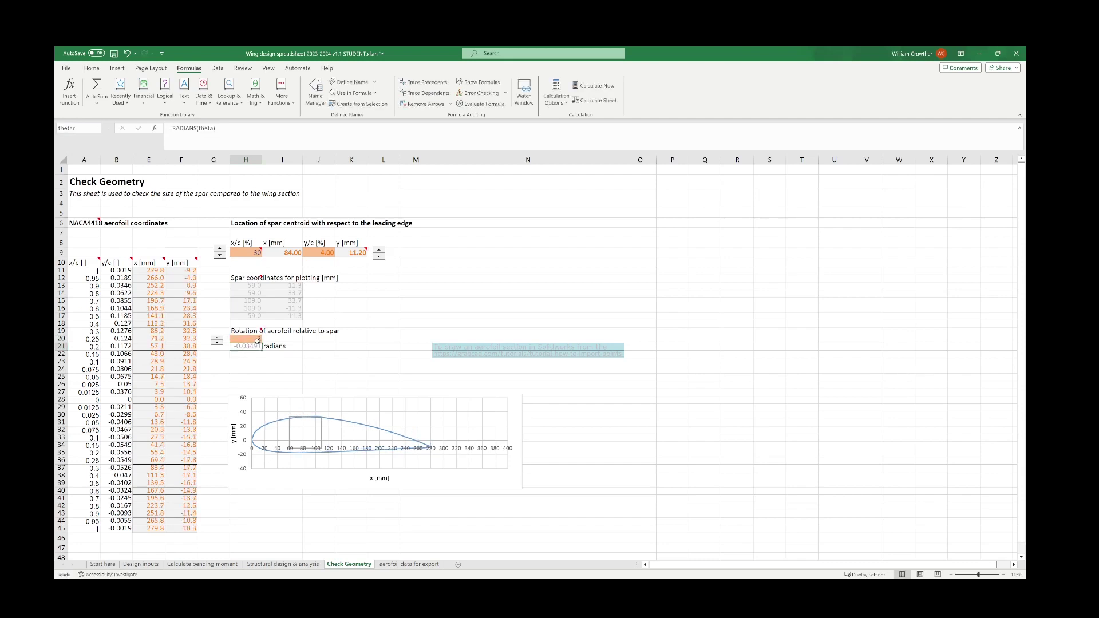
- Adjust the spar centroid's y/c down to 2%, then up to 3%
left_click(379, 256)
left_click(379, 257)
left_click(379, 250)
left_click(265, 566)
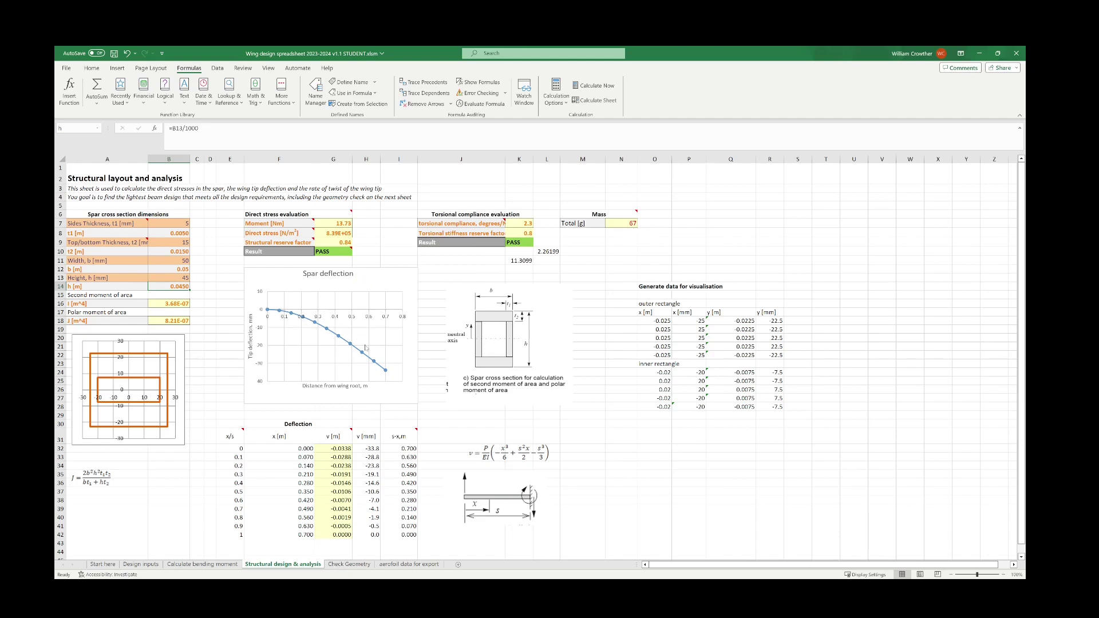
left_click(142, 565)
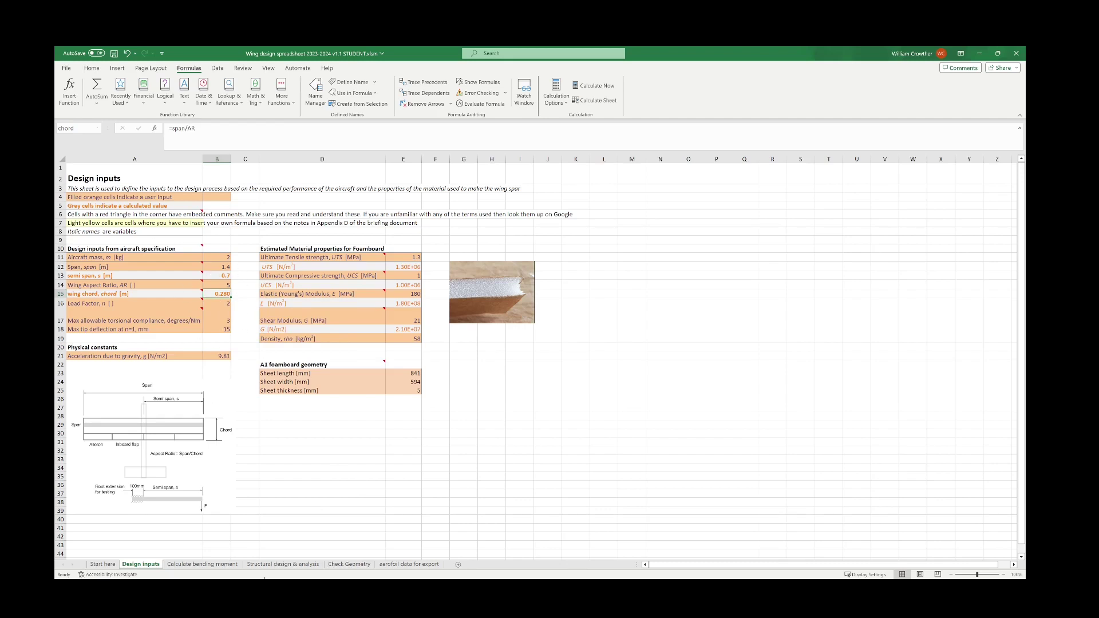
left_click(350, 564)
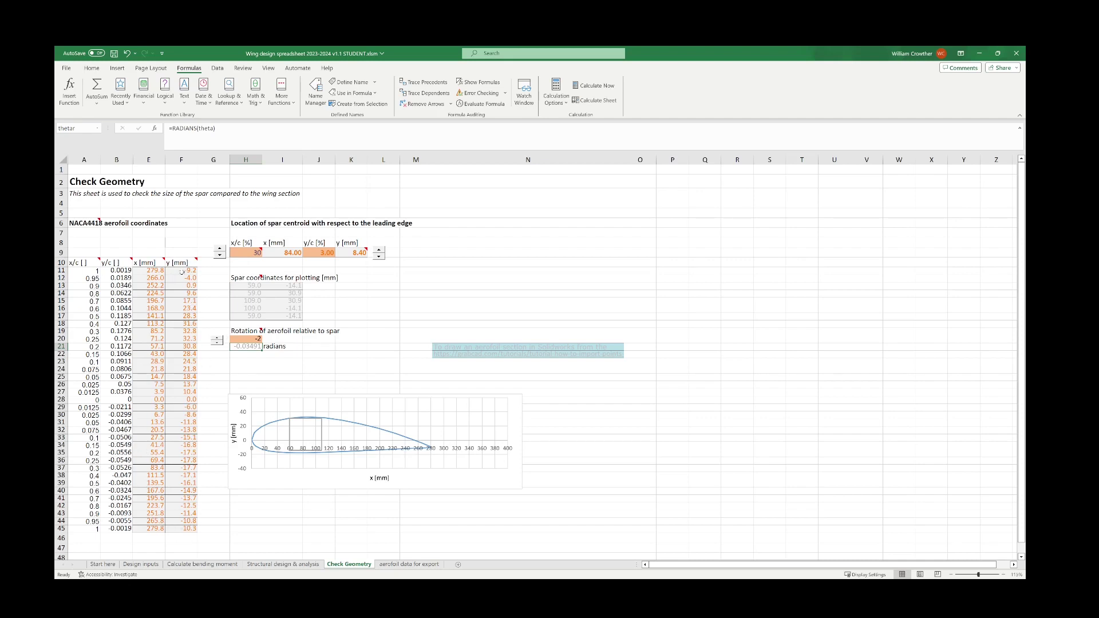
- Look over the aerofoil data for export sheet, then return to the Start here sheet
left_click(399, 566)
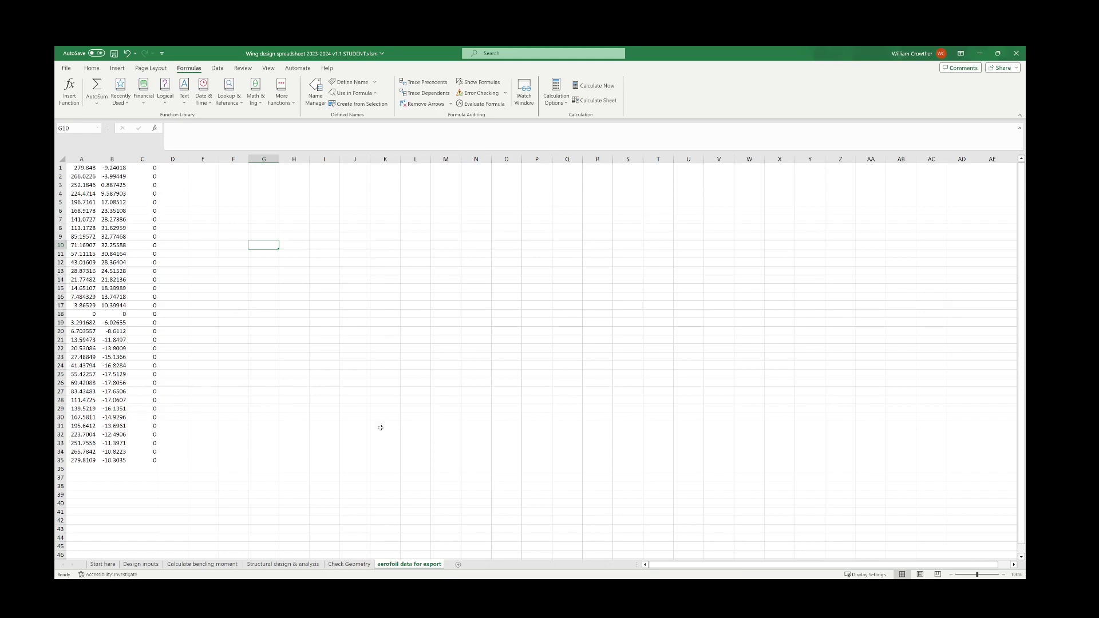
left_click(100, 565)
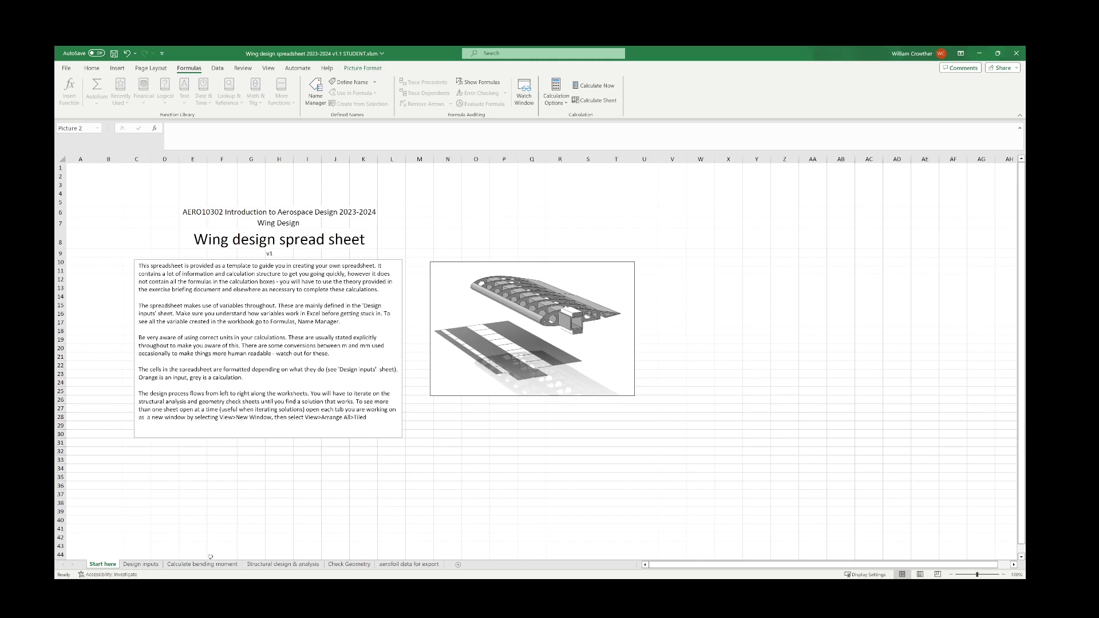
- Go through Design inputs, Calculate bending moment and Structural design & analysis sheets, ending on Check Geometry
left_click(140, 564)
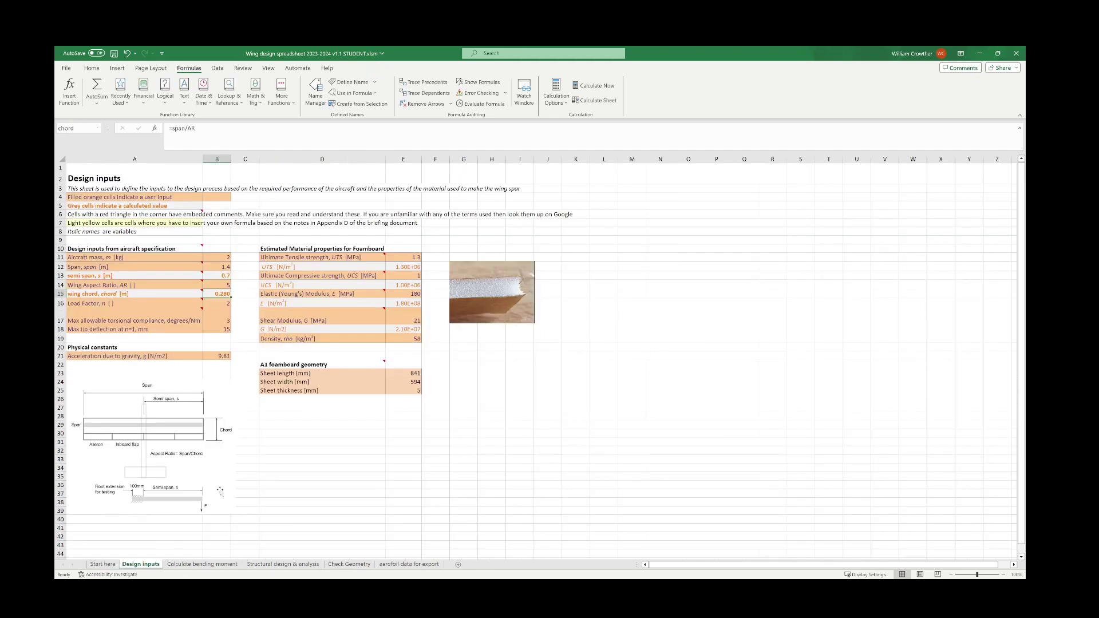
left_click(202, 565)
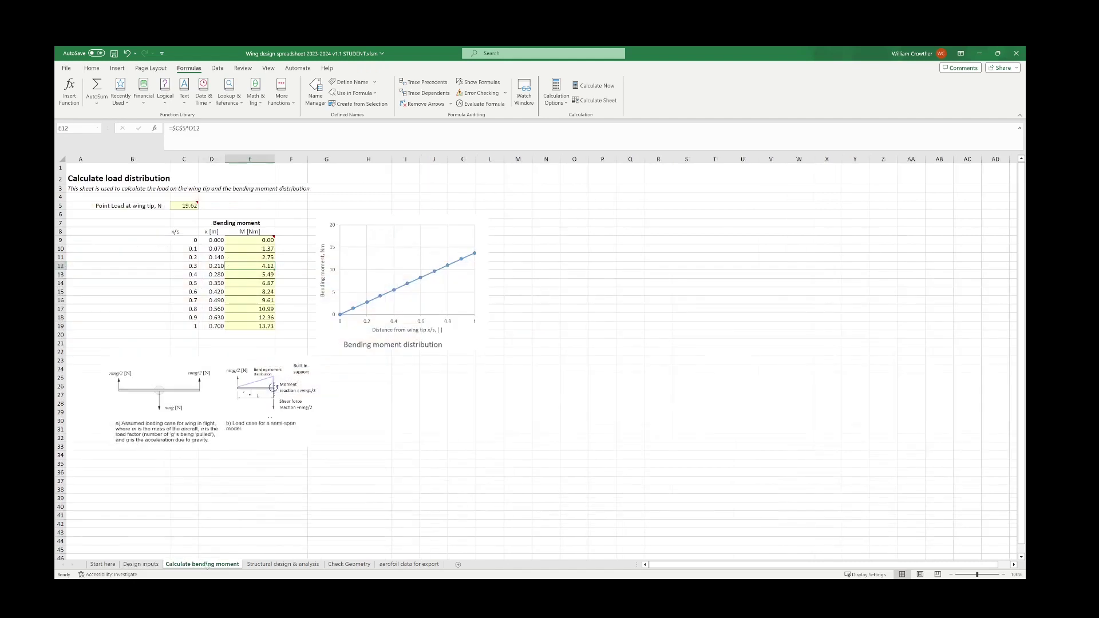
left_click(283, 566)
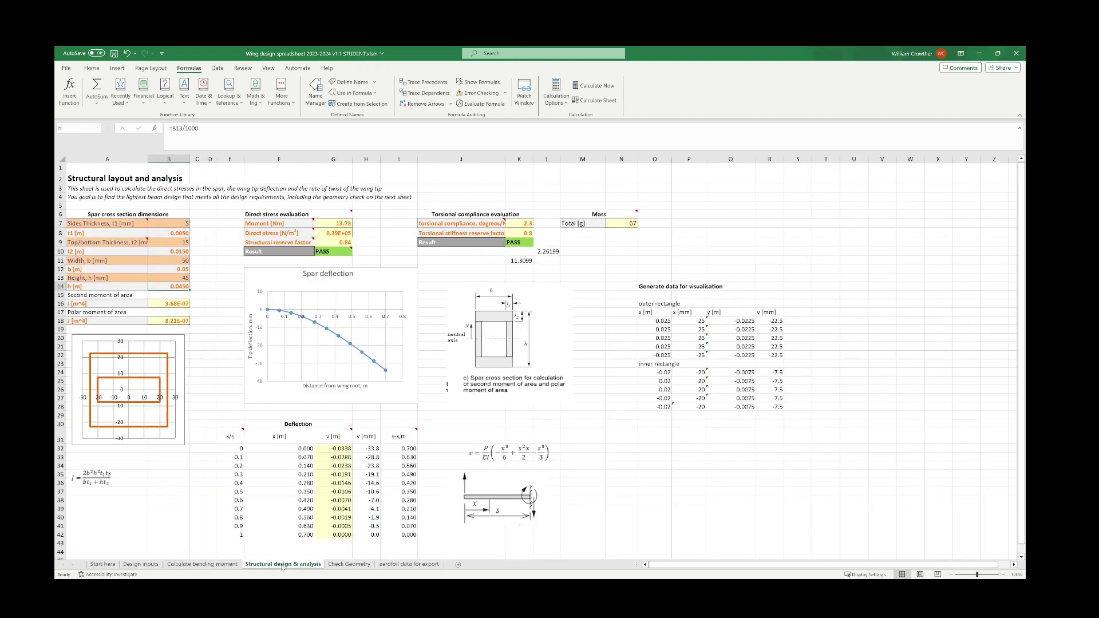
left_click(350, 565)
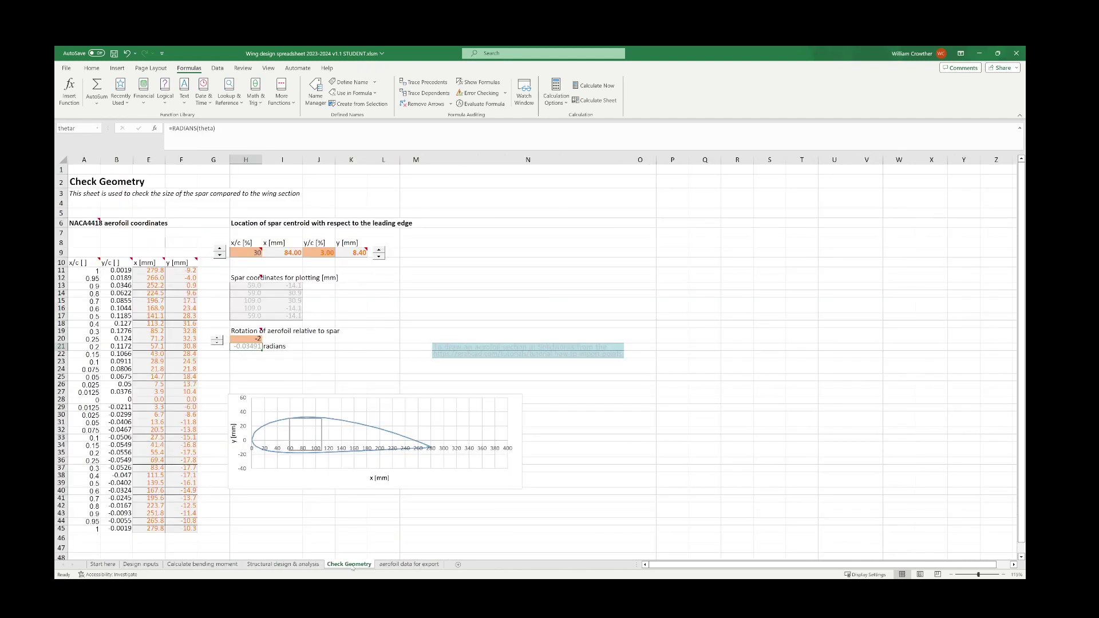
left_click(284, 566)
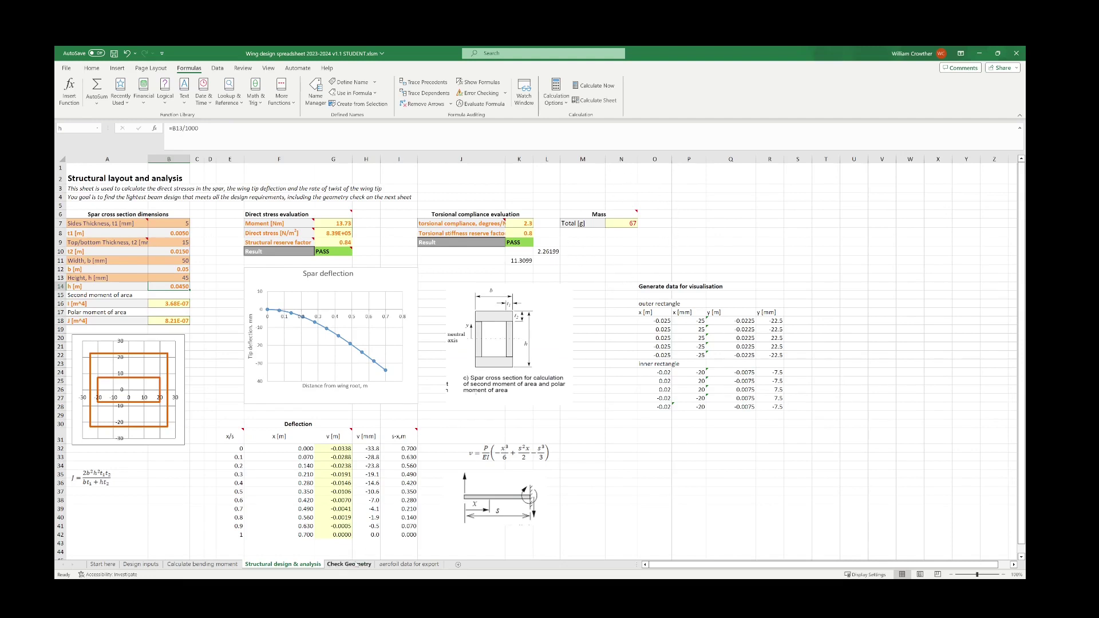
left_click(349, 564)
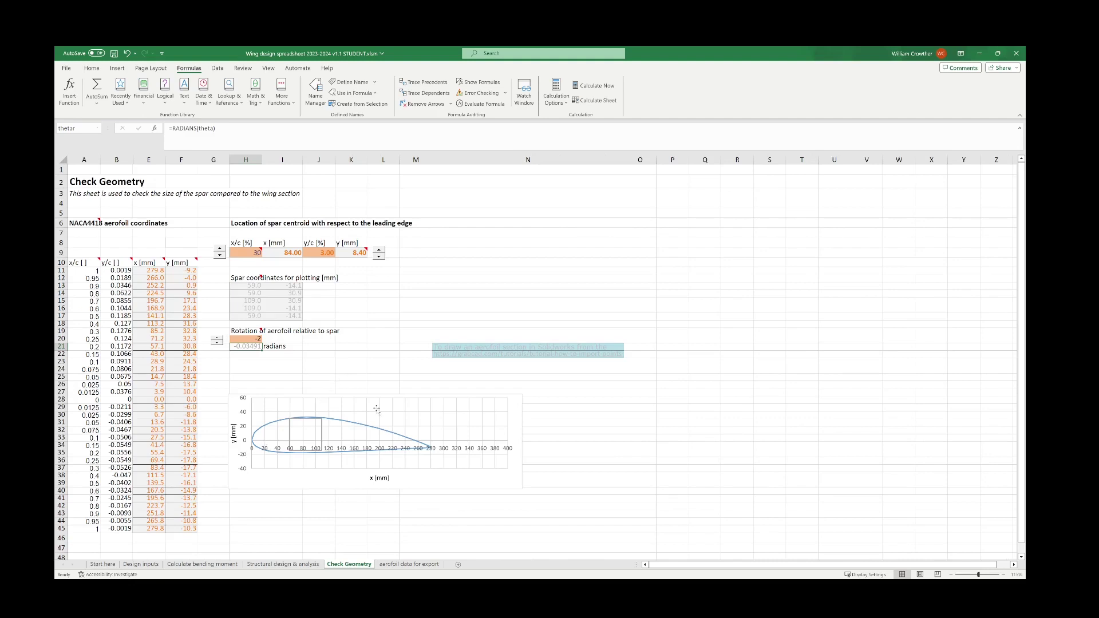